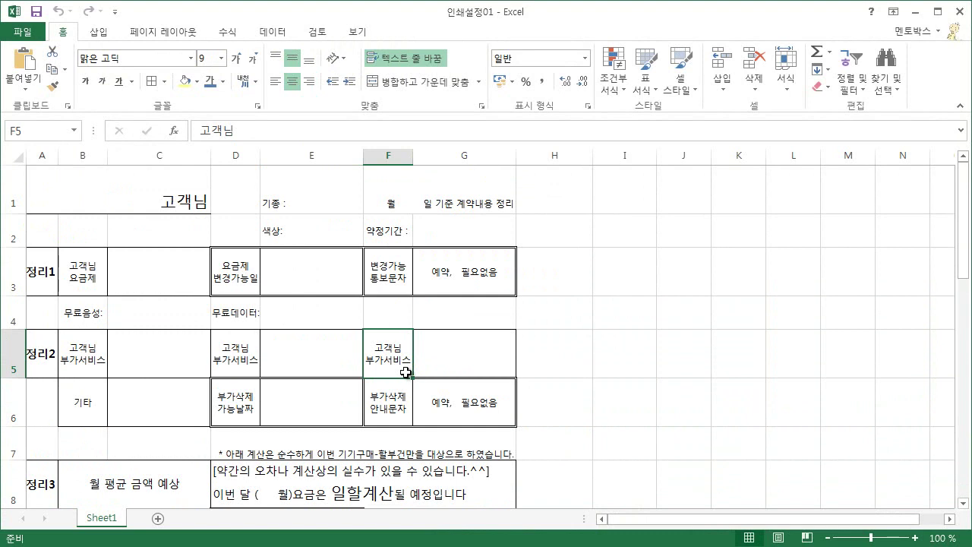
Open the print preview for the contract summary sheet and set the number of copies to 3
left_click(22, 31)
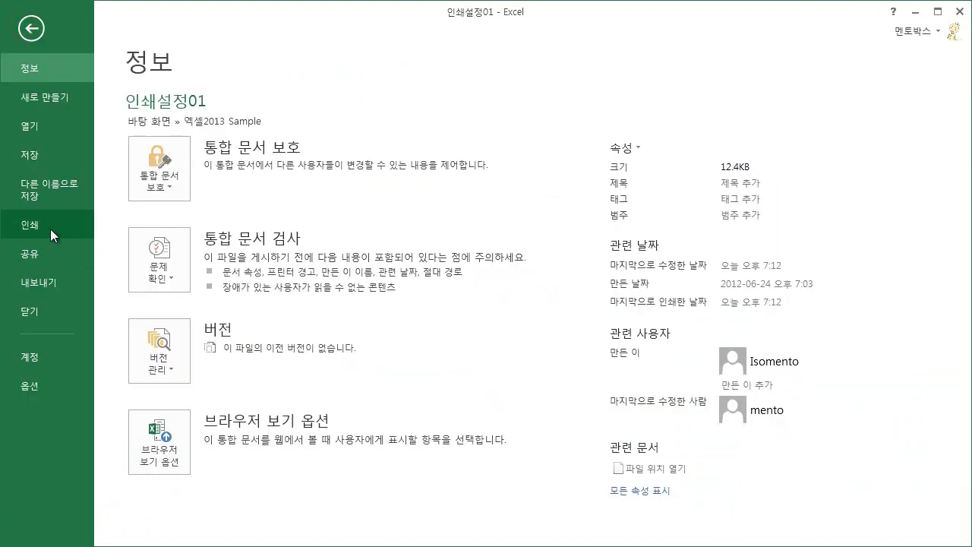
left_click(50, 229)
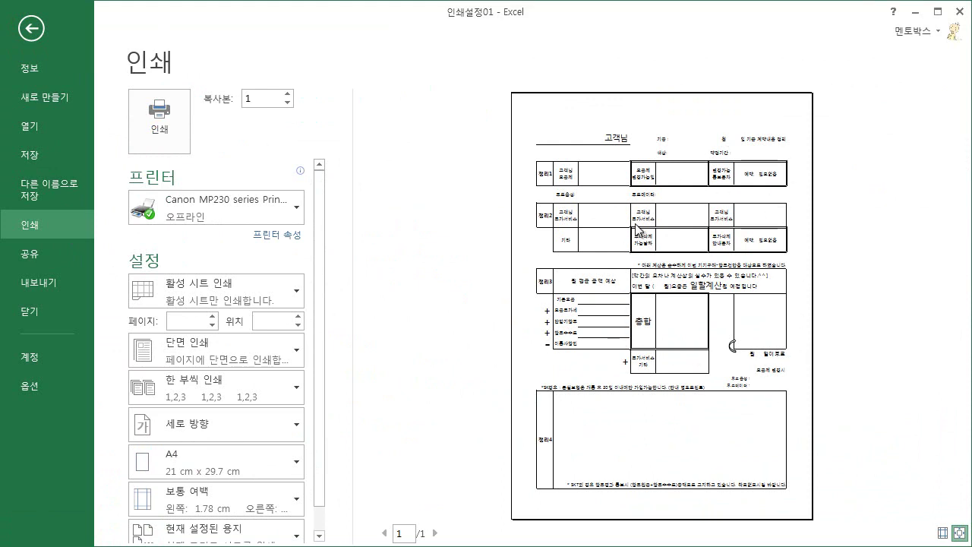
left_click(961, 532)
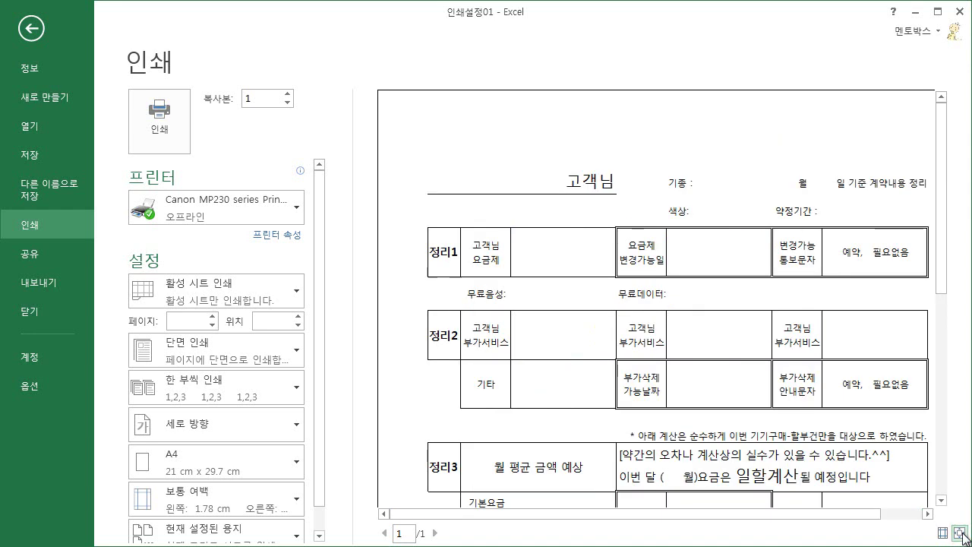
left_click(961, 532)
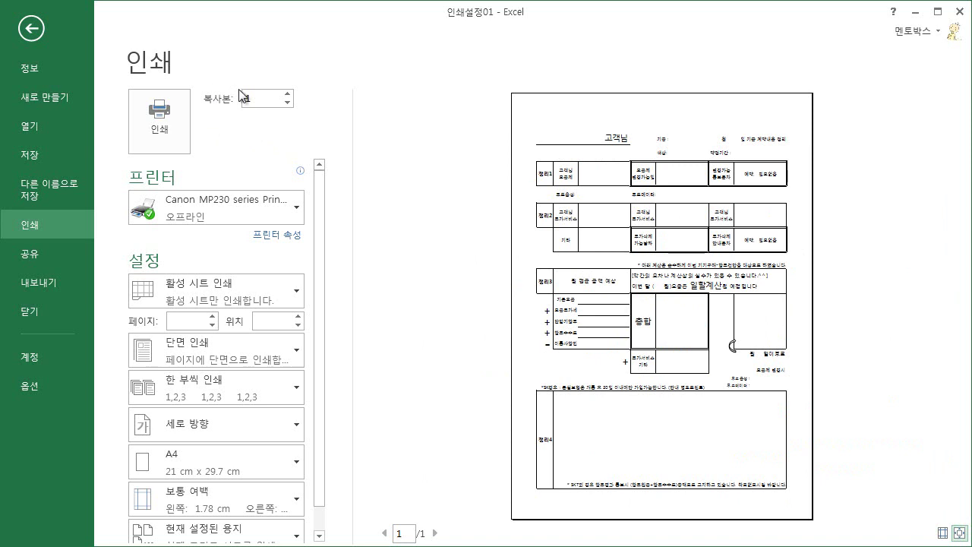
left_click(286, 95)
left_click(285, 95)
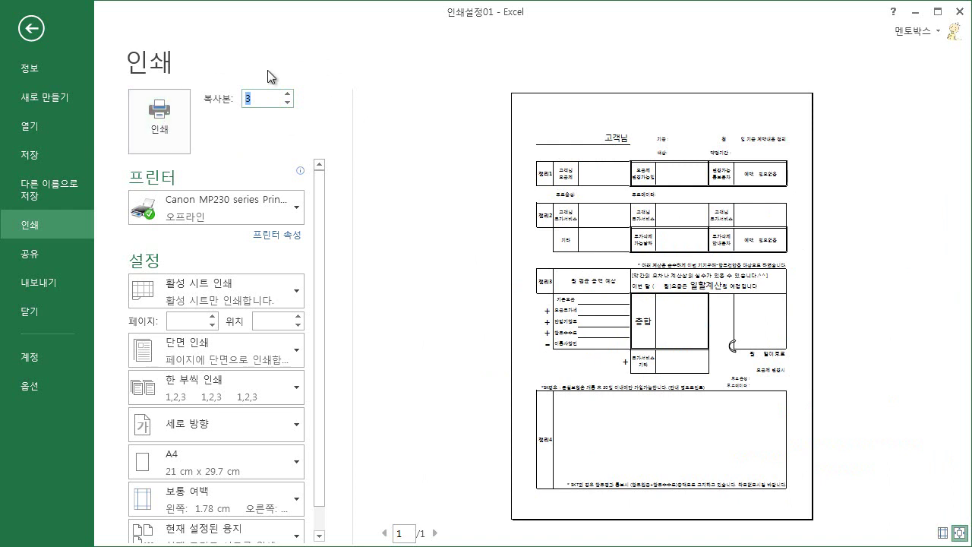
Try grayscale printing with high print quality in the Canon MP230 printer properties, and discard the changes
left_click(282, 236)
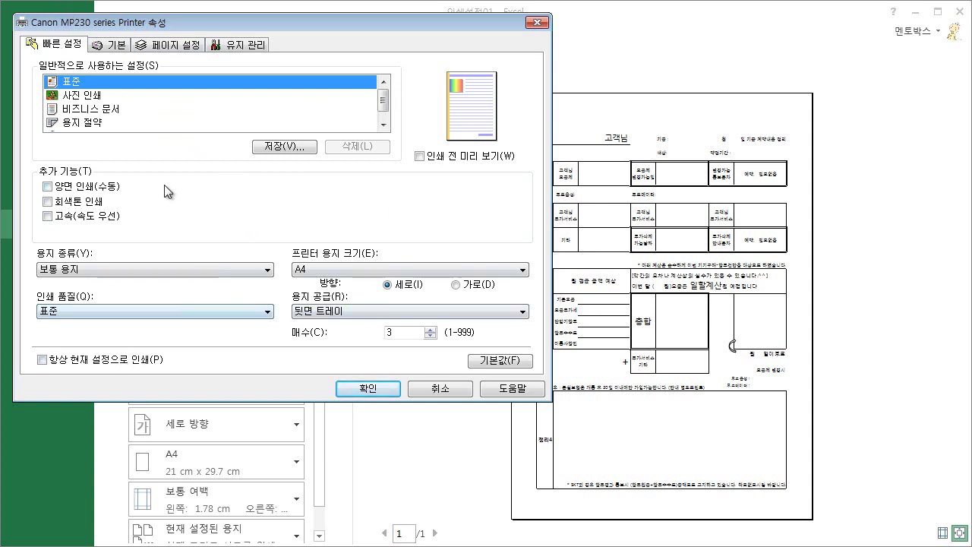
left_click(45, 202)
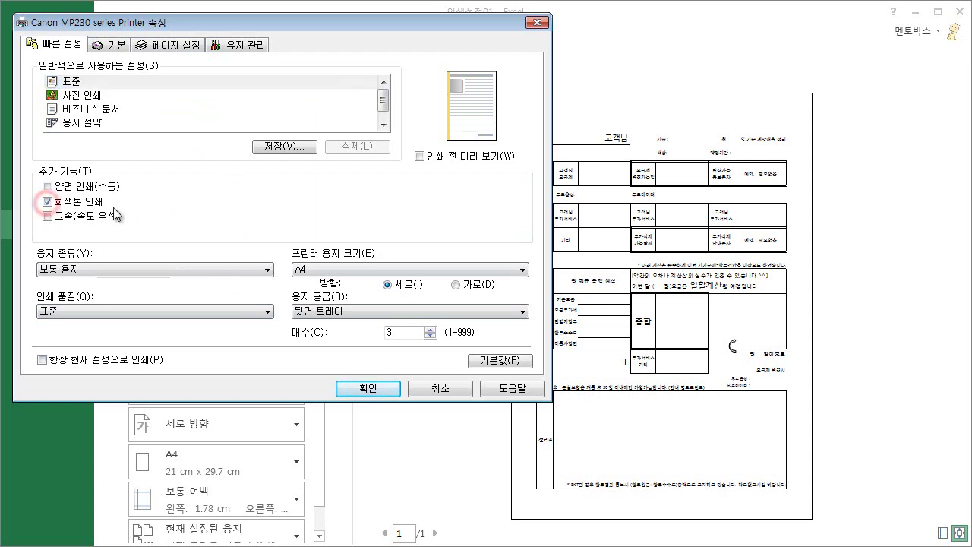
left_click(117, 310)
left_click(114, 323)
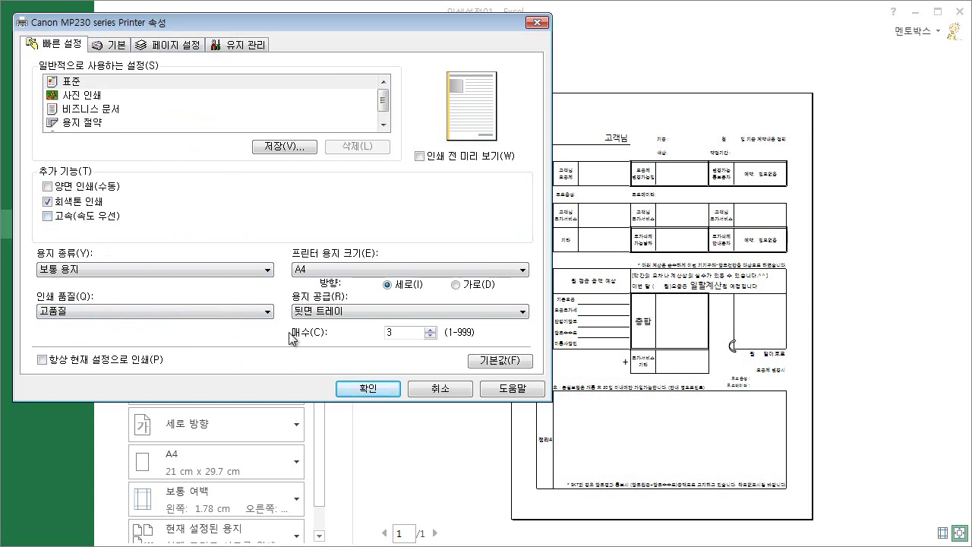
left_click(433, 388)
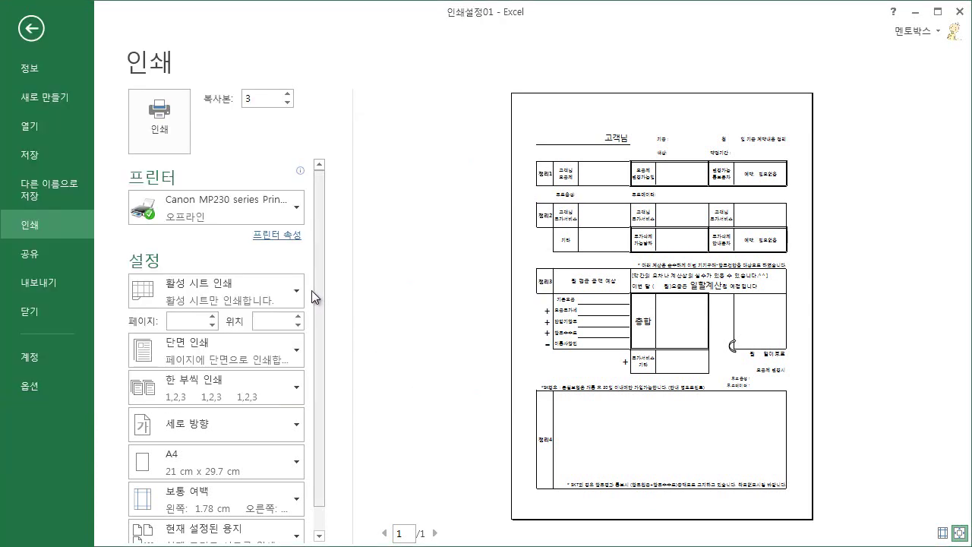
Try landscape orientation for the printout and return it to portrait
left_click(294, 426)
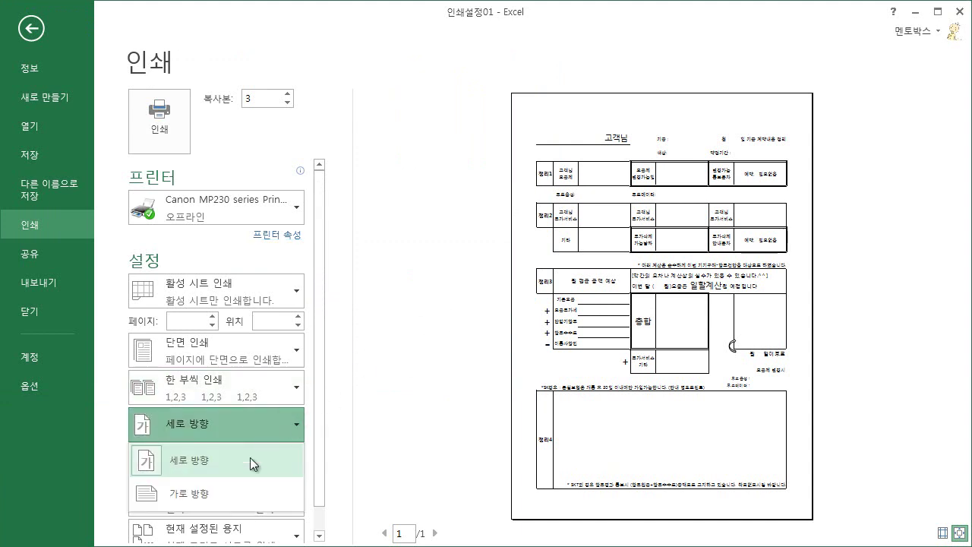
left_click(245, 486)
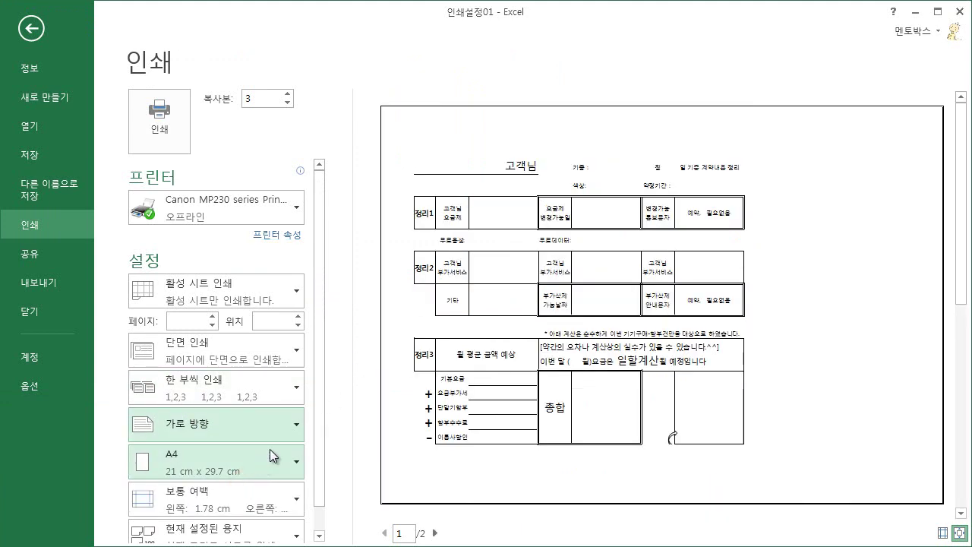
left_click(294, 423)
left_click(250, 460)
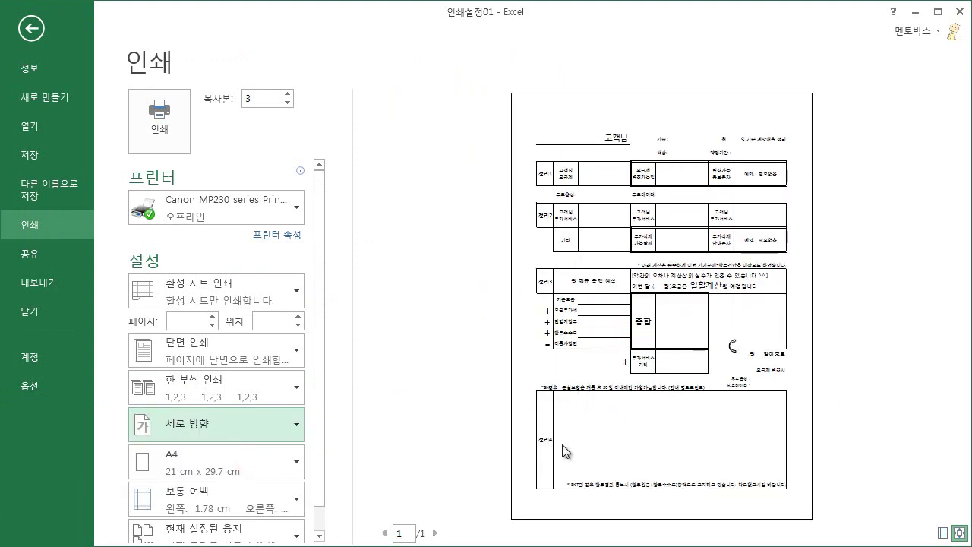
Preview both pages of the sheet in landscape orientation, and restore portrait orientation
left_click(271, 422)
left_click(249, 485)
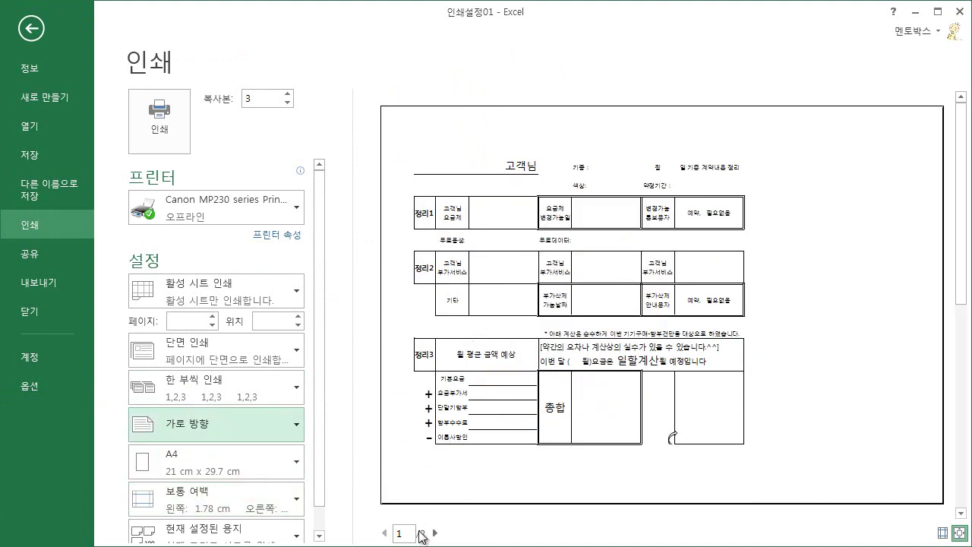
left_click(434, 532)
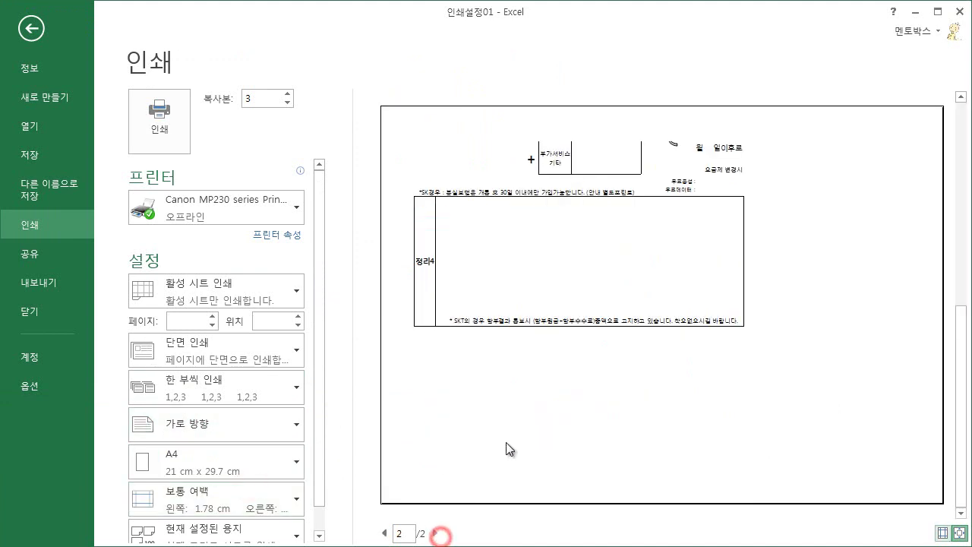
left_click(384, 532)
left_click(255, 420)
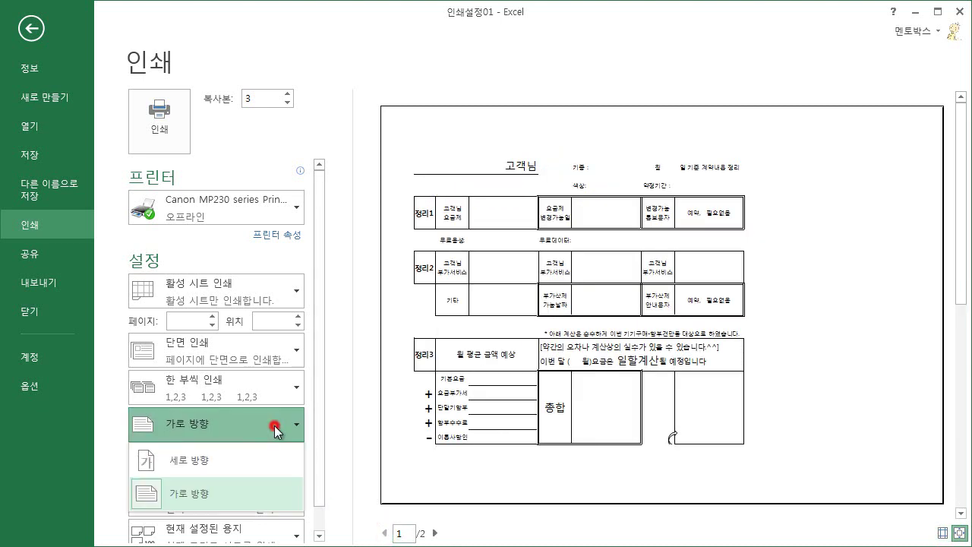
left_click(245, 460)
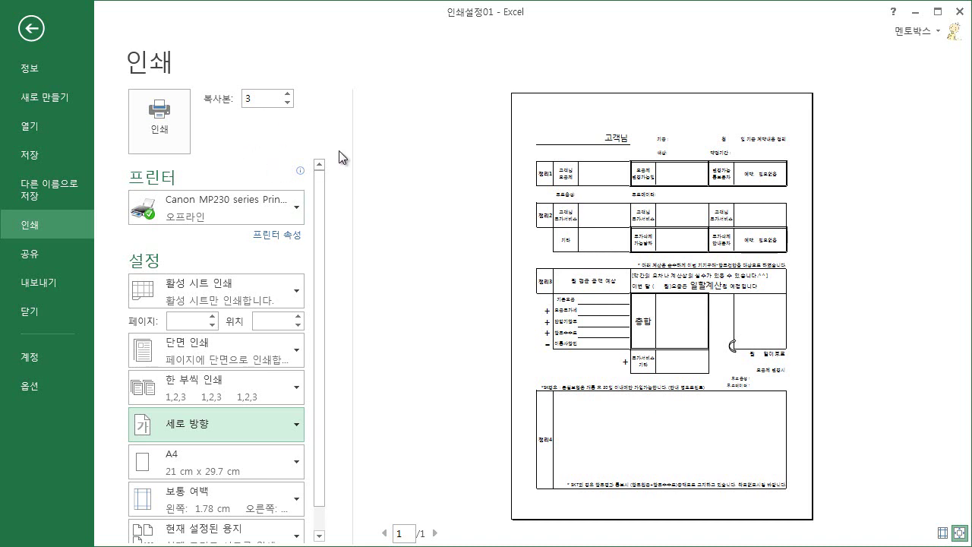
Compare uncollated with collated printing, keeping the copies collated, and check the available paper sizes
left_click(219, 390)
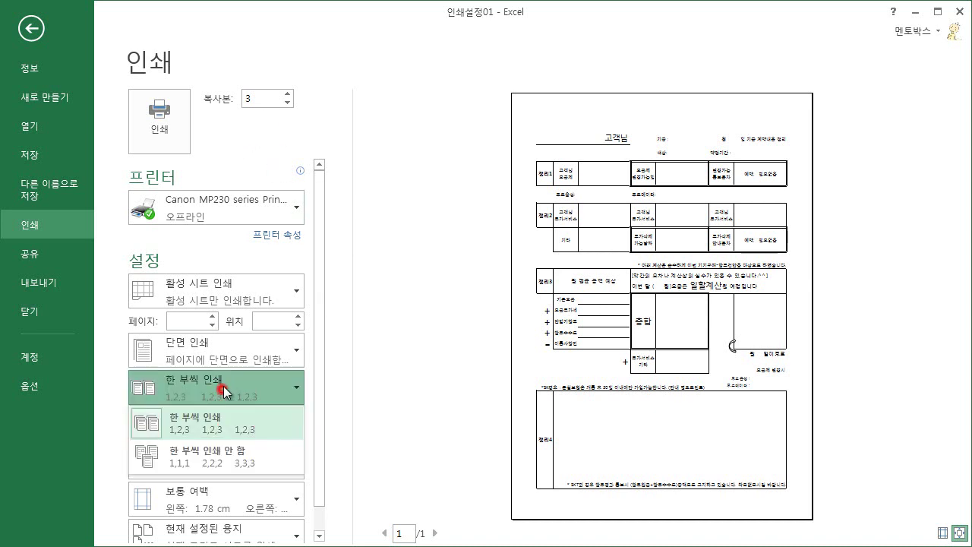
left_click(226, 454)
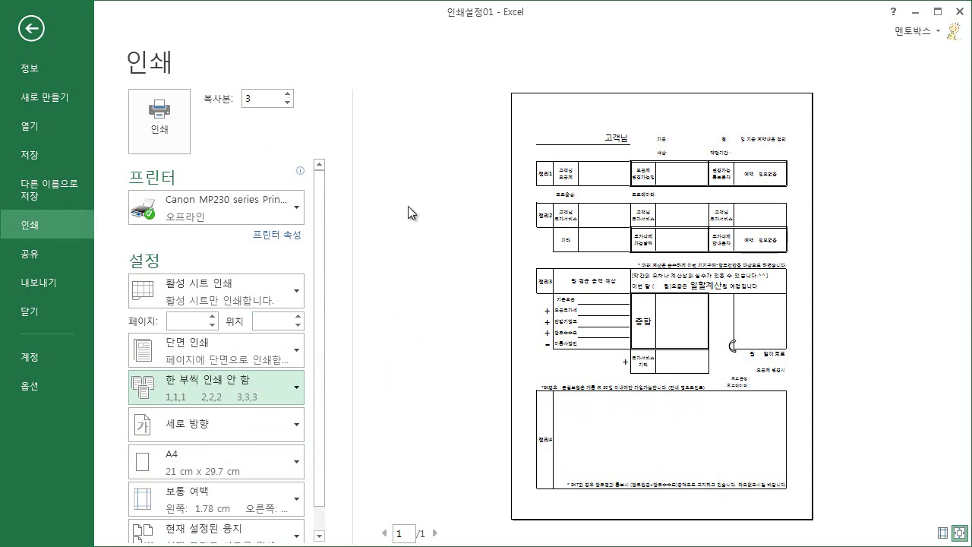
left_click(258, 389)
left_click(254, 411)
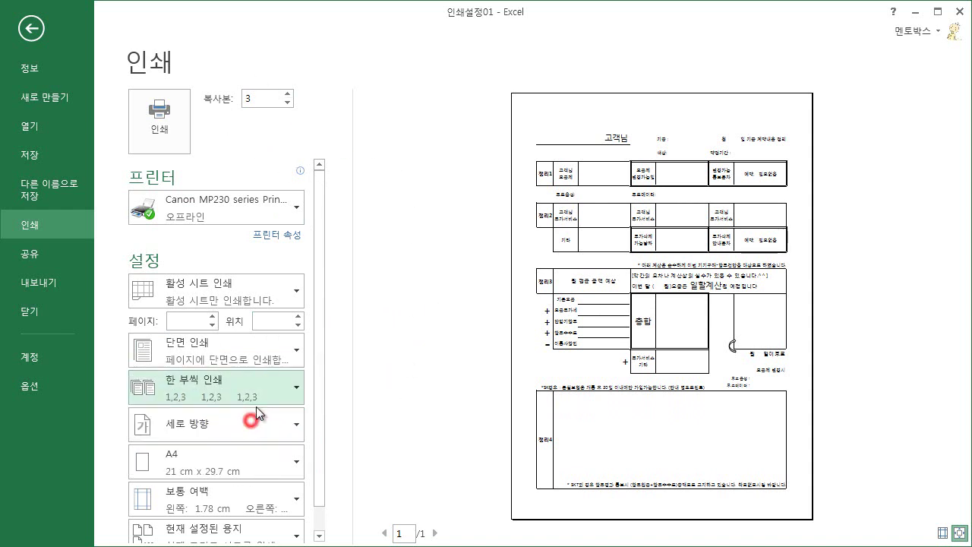
left_click(282, 464)
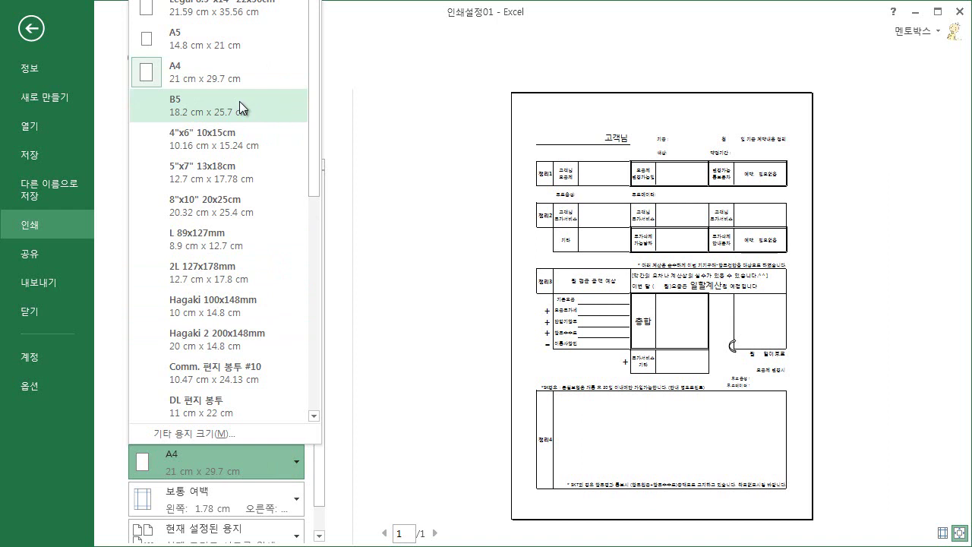
left_click(400, 184)
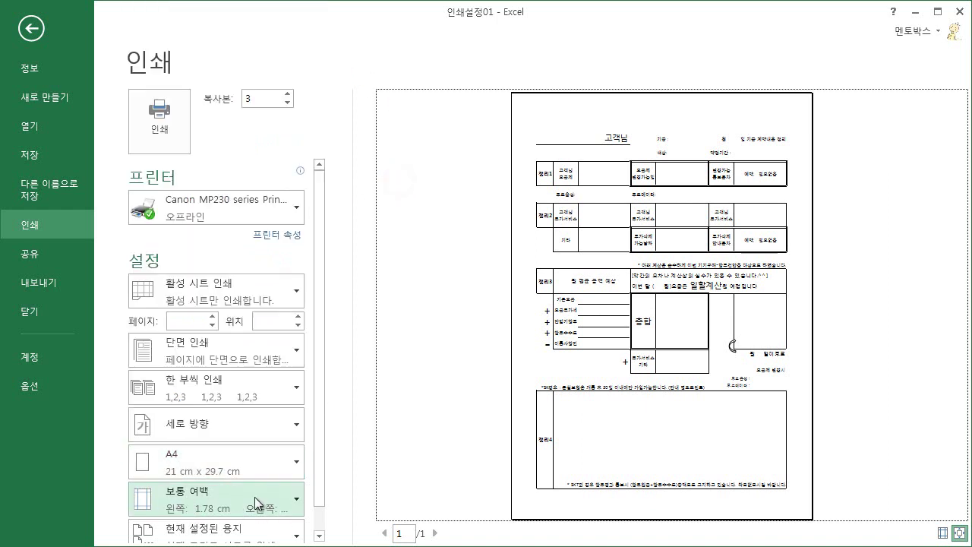
Preview the sheet with wide margins, and set the page margins to narrow
left_click(285, 505)
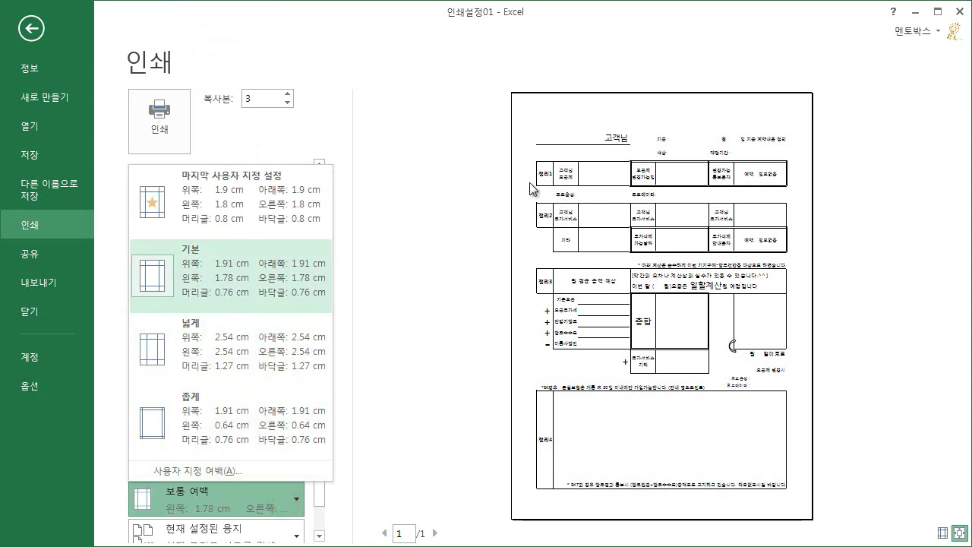
left_click(261, 352)
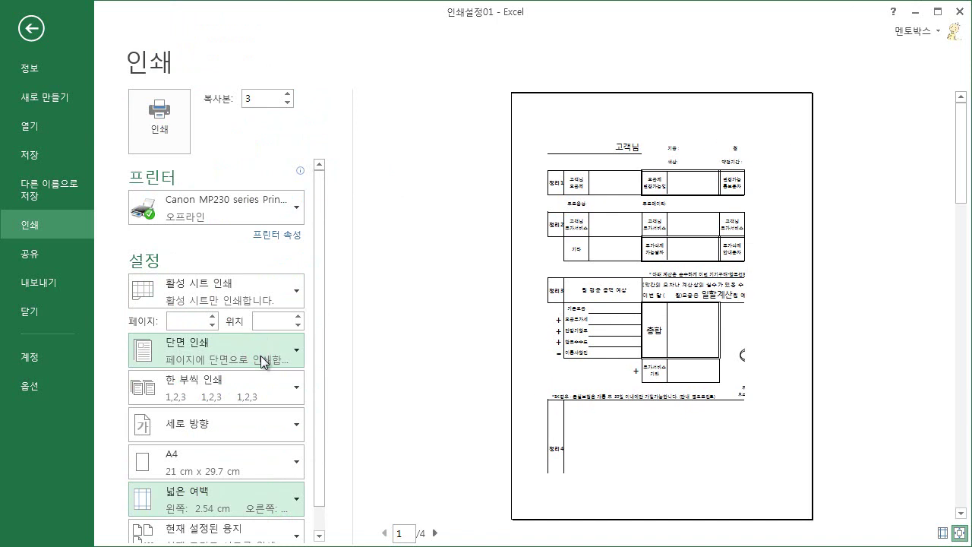
left_click(223, 490)
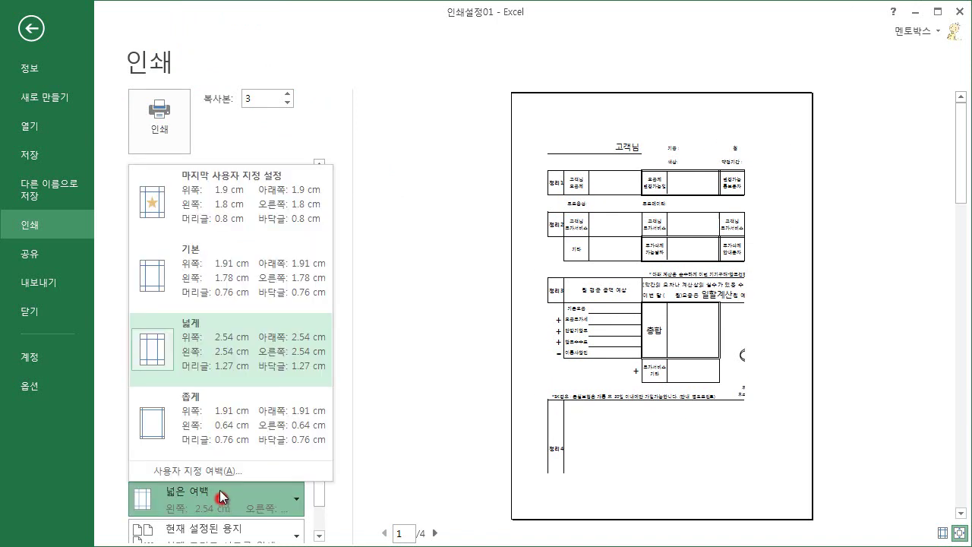
left_click(232, 426)
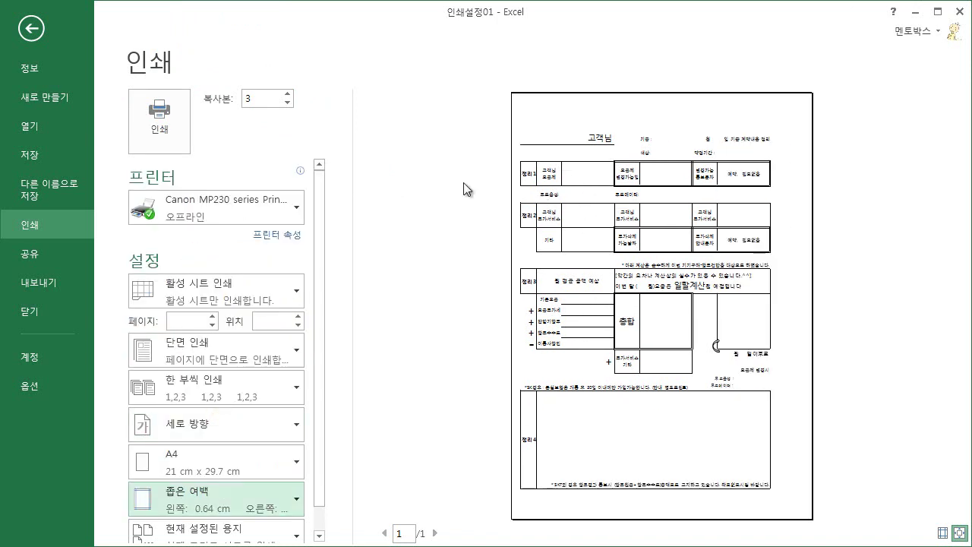
Apply custom margins of 1.9 cm top and bottom, 0.6 cm left and right, and 0.8 cm for header and footer
left_click(271, 499)
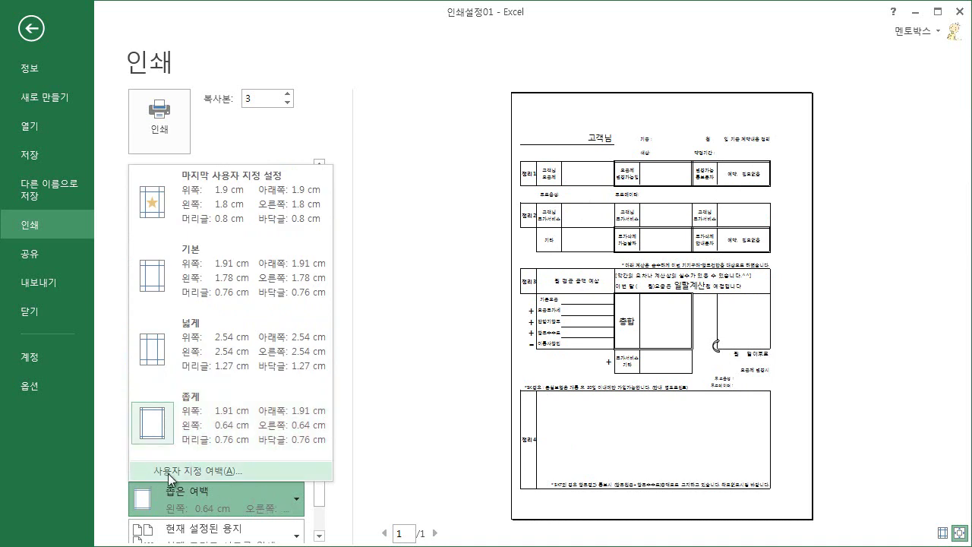
left_click(211, 477)
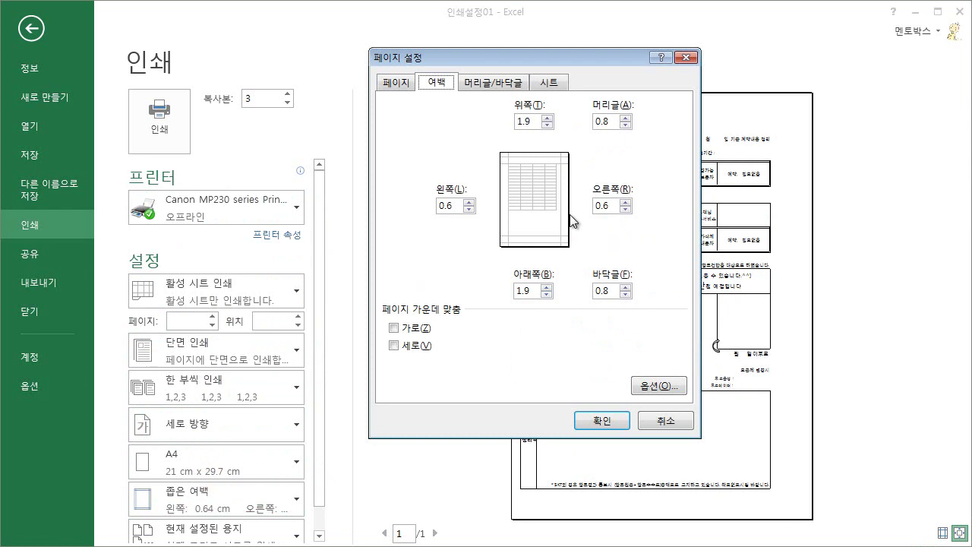
left_click(601, 420)
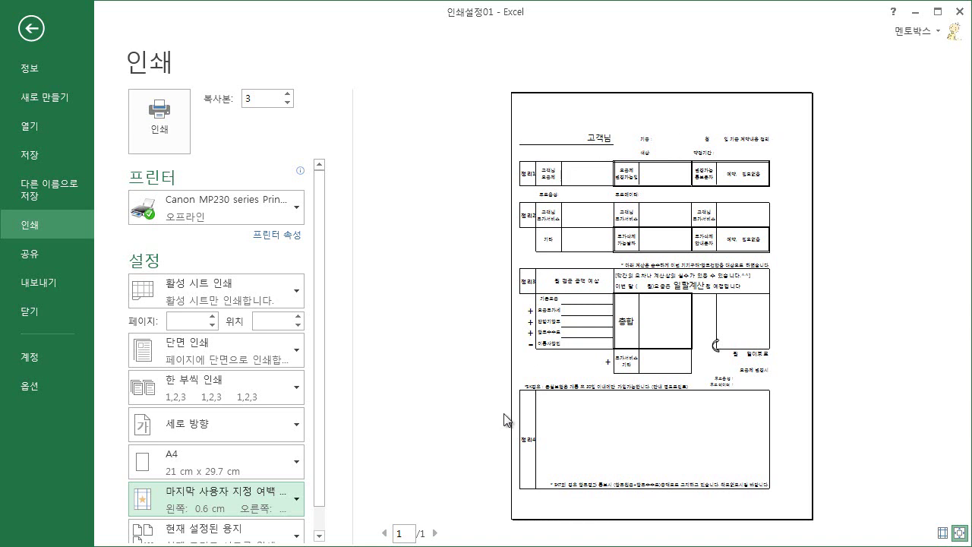
Center the sheet horizontally on the page in the page setup margins
left_click_drag(320, 472, 321, 521)
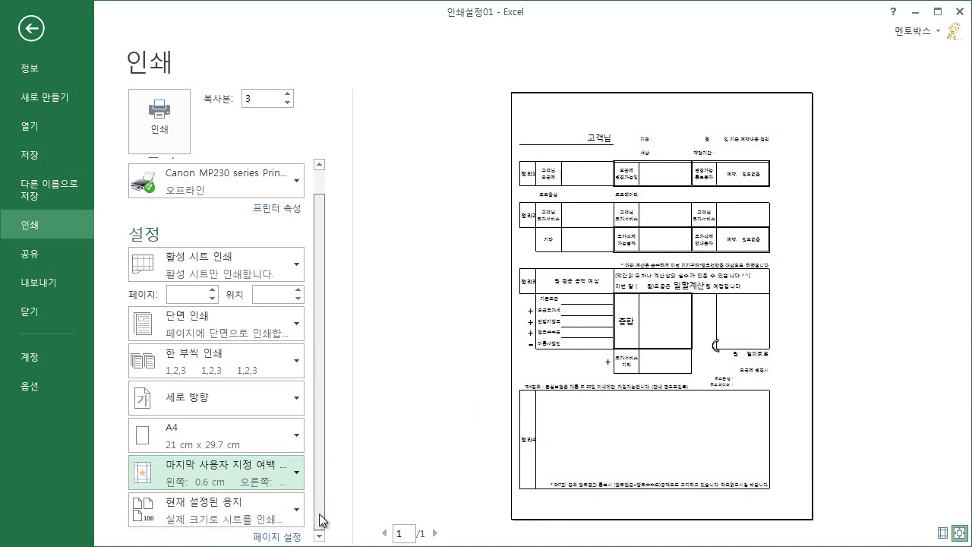
left_click(287, 537)
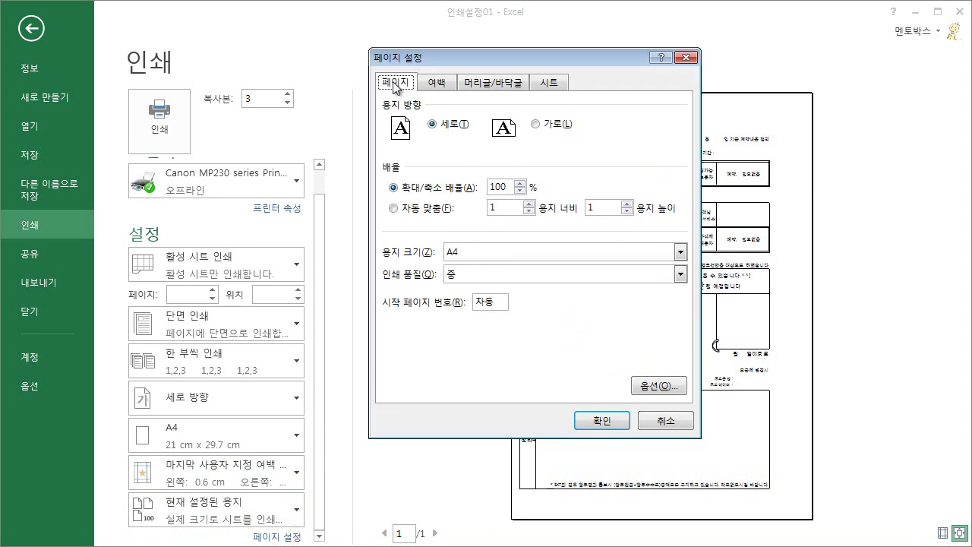
left_click(438, 82)
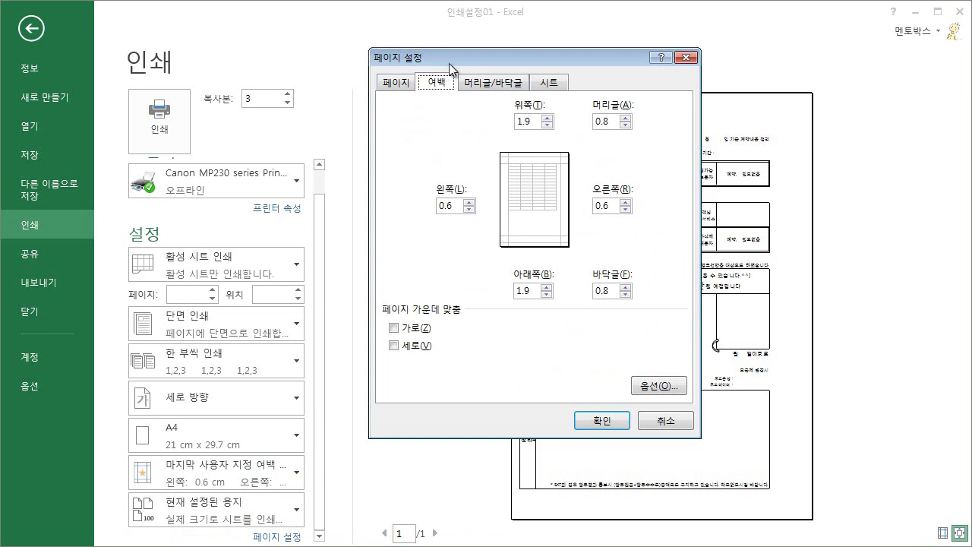
left_click_drag(448, 59, 258, 50)
left_click(218, 323)
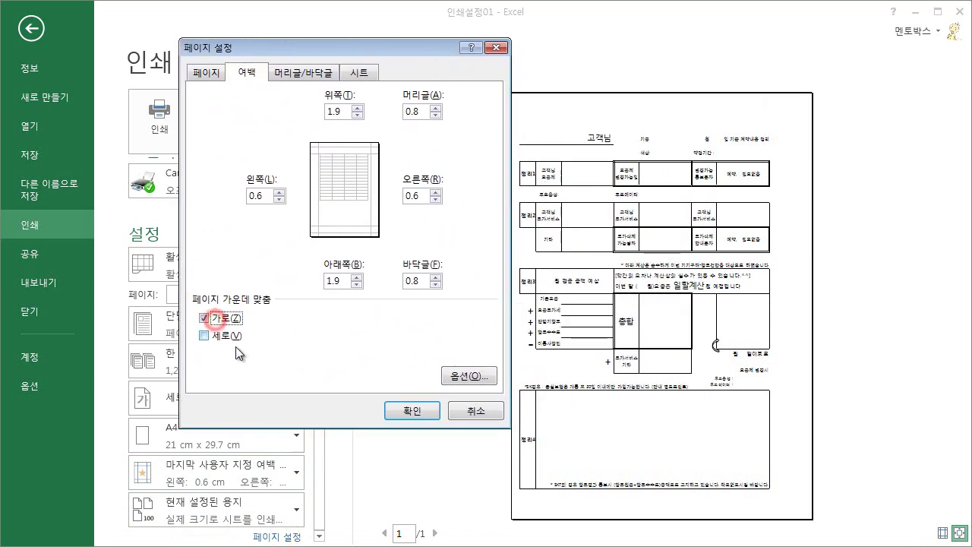
left_click(411, 411)
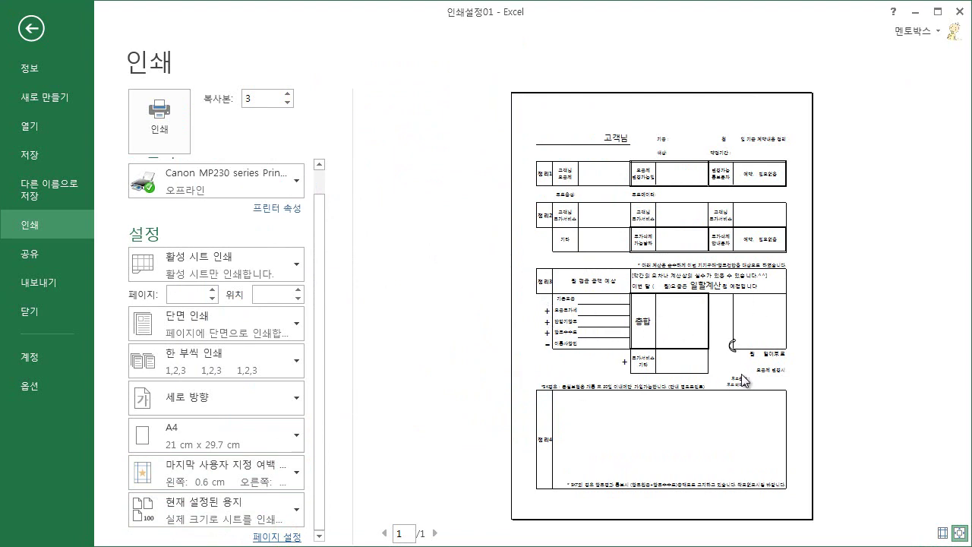
Show the margin guides in the print preview and move the top margin line slightly upward
left_click(958, 532)
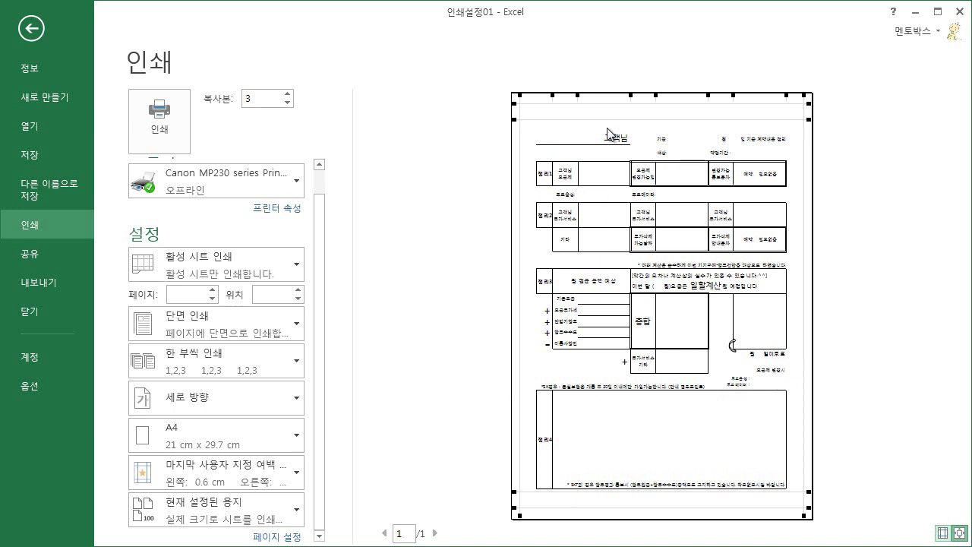
left_click_drag(605, 120, 605, 115)
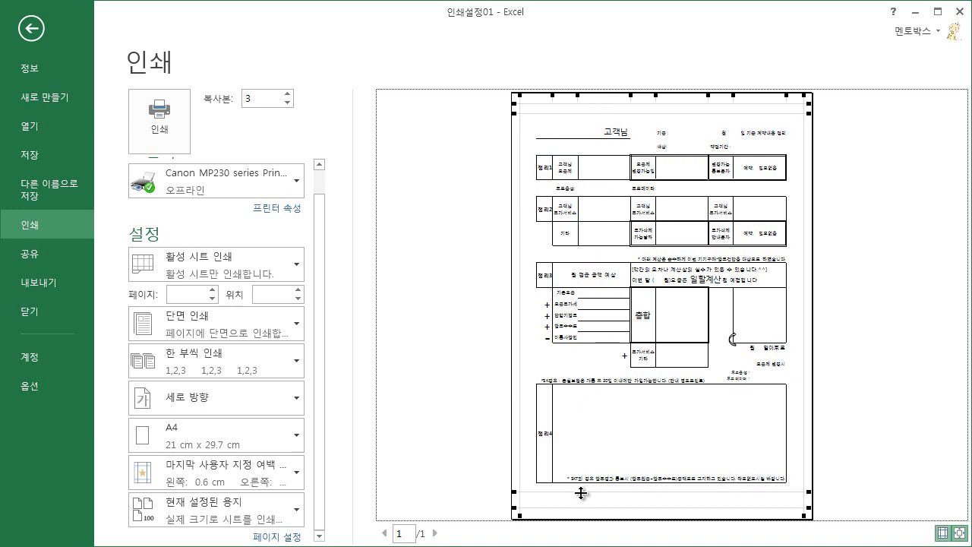
Move the top margin line up to about 1.2 cm in the print preview and hide the margin guides
left_click_drag(630, 113, 630, 110)
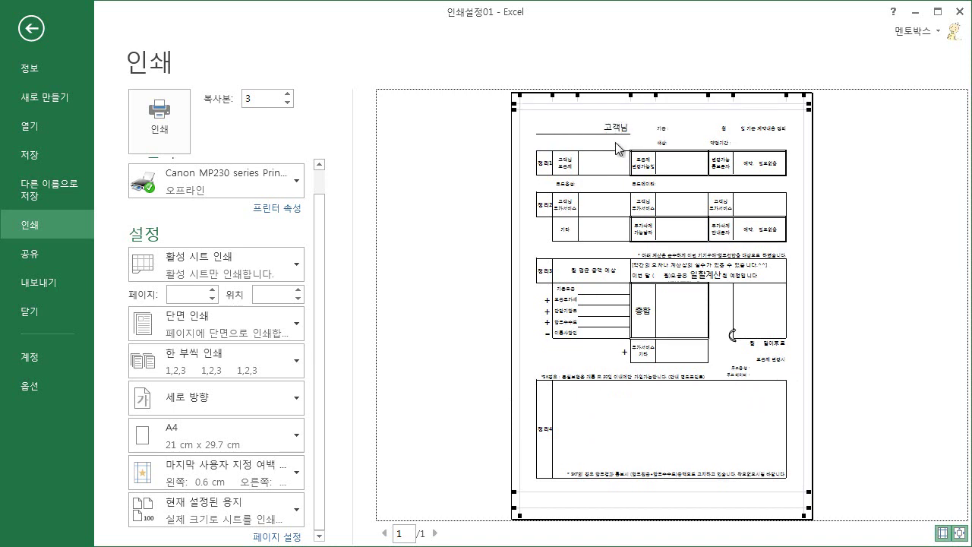
left_click(943, 532)
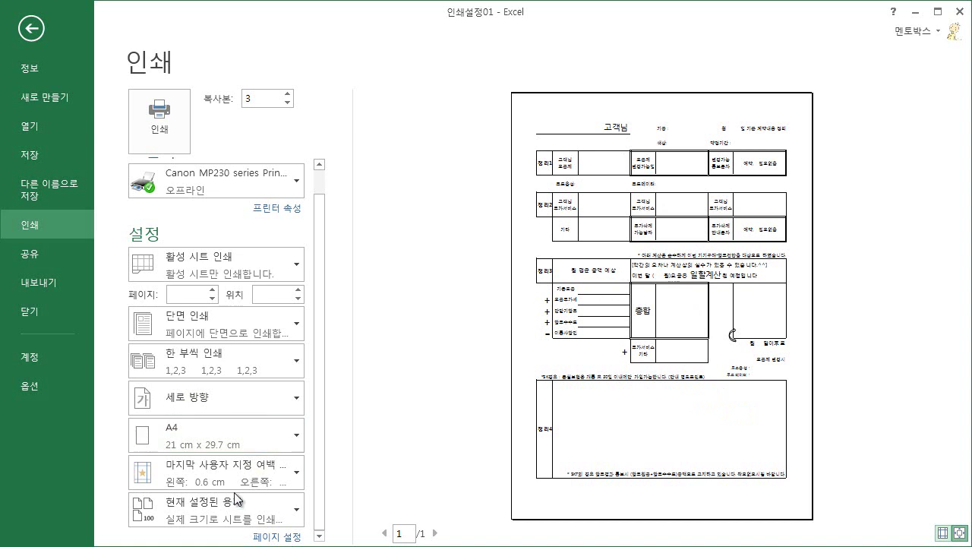
Center the sheet vertically on the page in the page setup margins
left_click(264, 536)
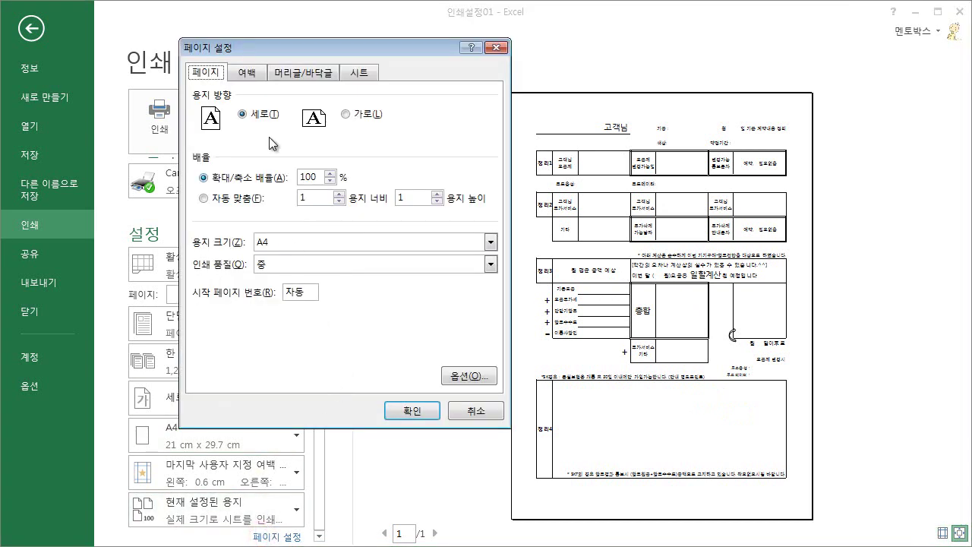
left_click(247, 73)
left_click(226, 336)
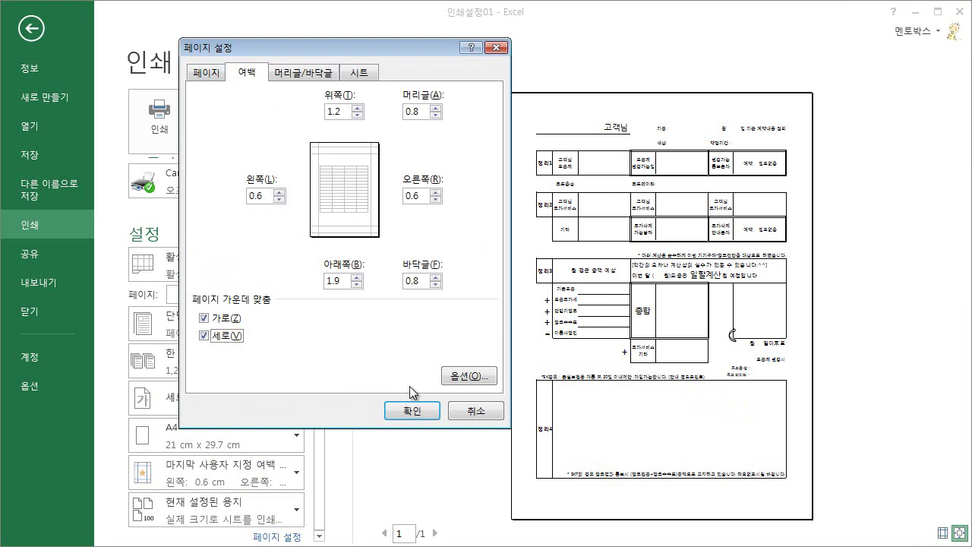
left_click(410, 411)
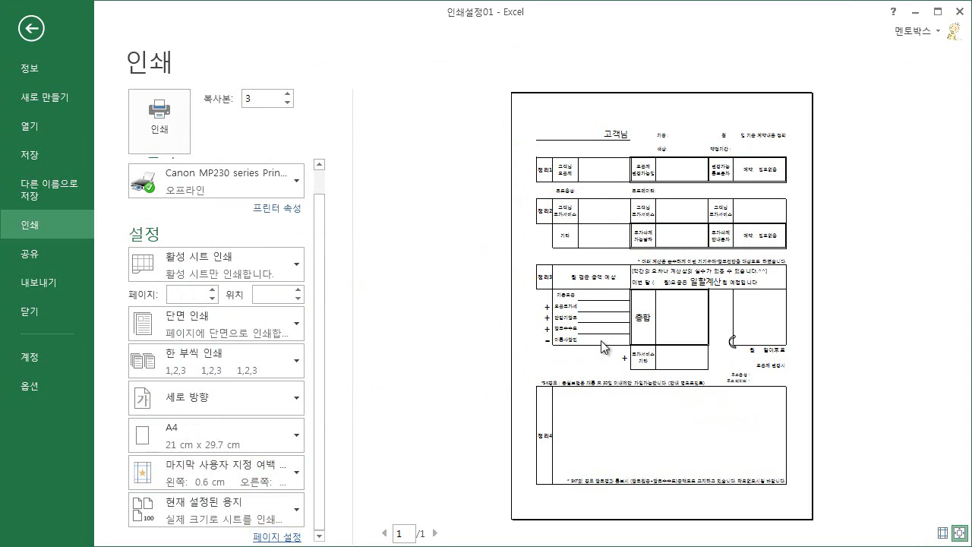
Reduce the print scaling of the sheet to 85% in the page setup
left_click(281, 538)
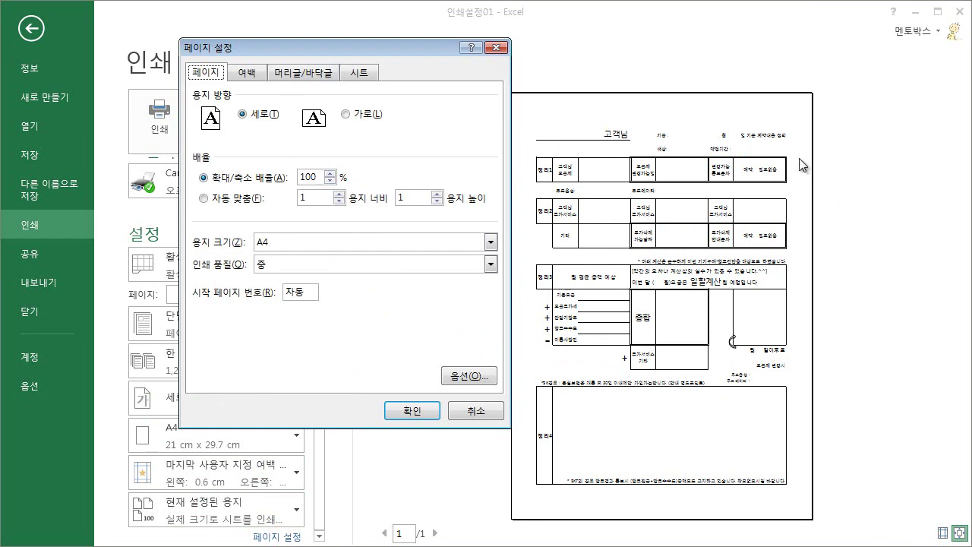
left_click_drag(321, 176, 286, 183)
key("Return")
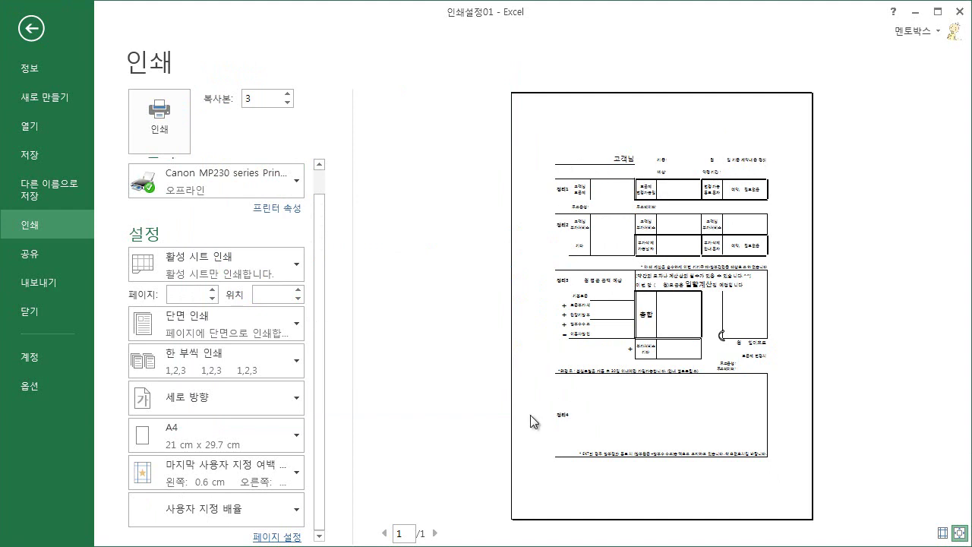
Turn off both horizontal and vertical page centering in the page setup and apply the change
left_click(283, 537)
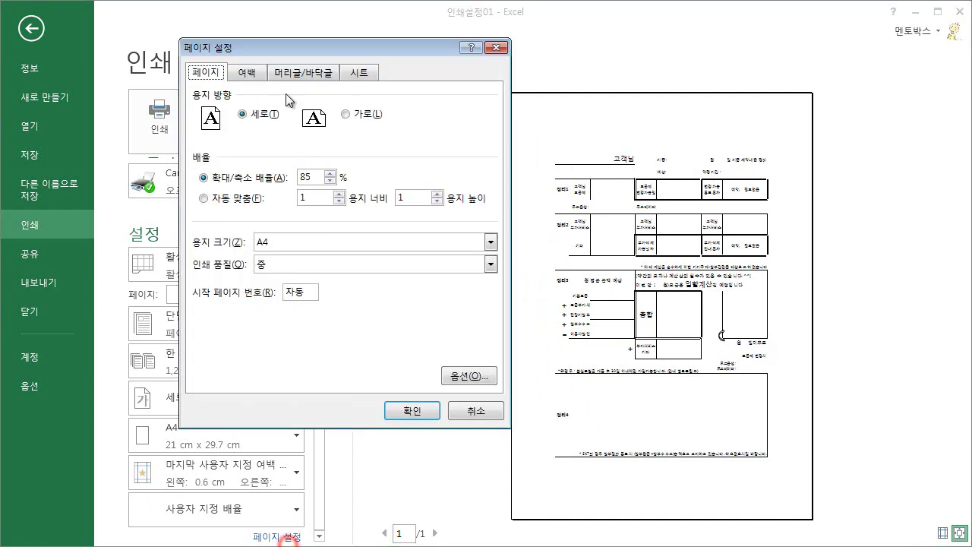
left_click(247, 73)
left_click(204, 318)
left_click(215, 336)
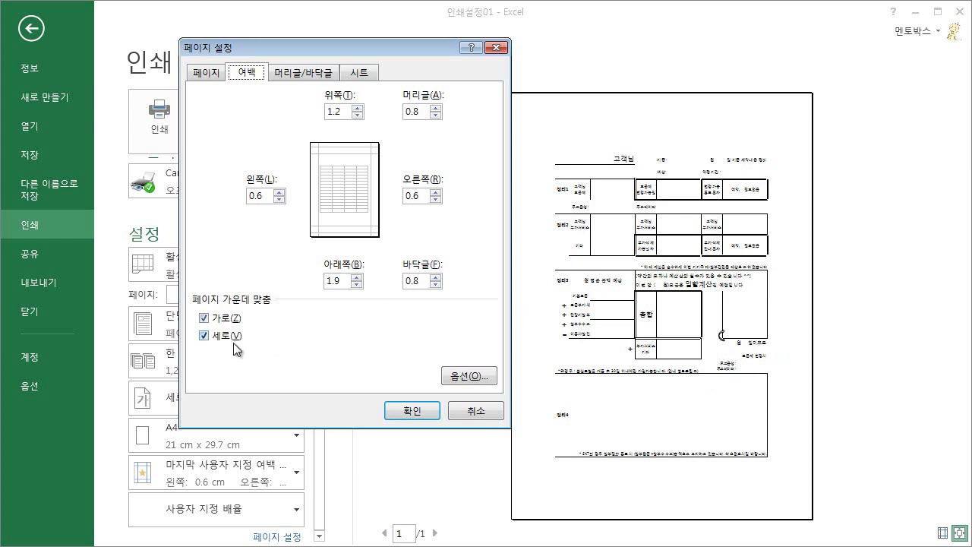
left_click(204, 335)
left_click(204, 318)
left_click(402, 408)
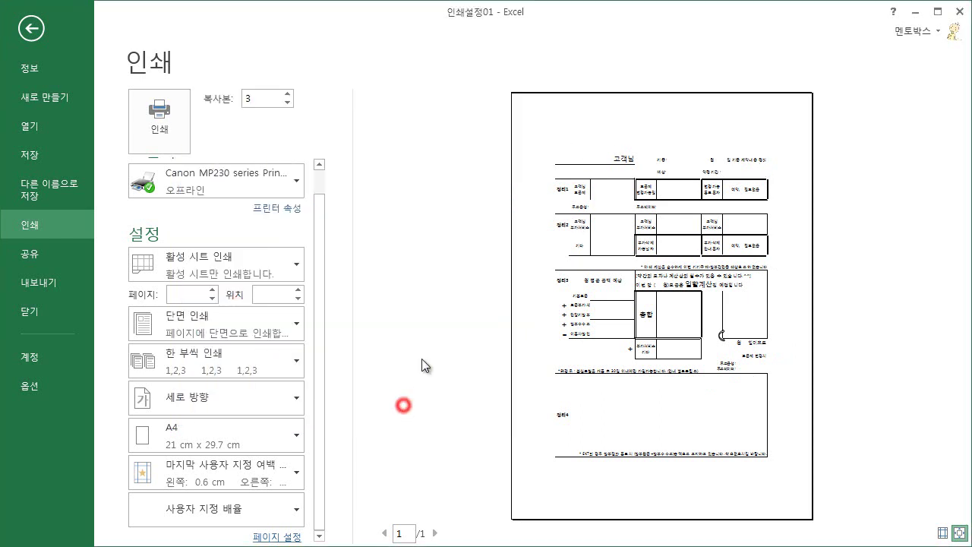
Turn horizontal and vertical page centering back on in the page setup
left_click(277, 536)
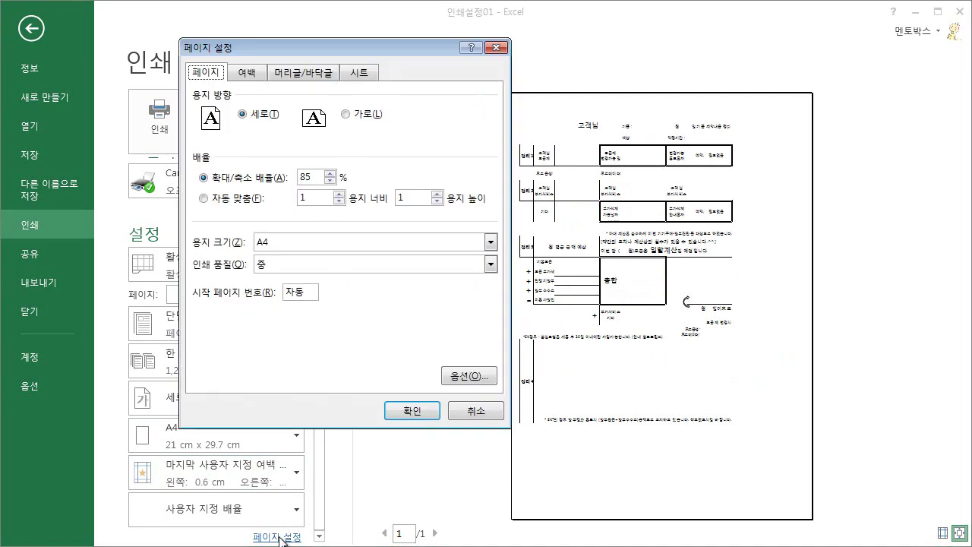
left_click(256, 76)
left_click(204, 318)
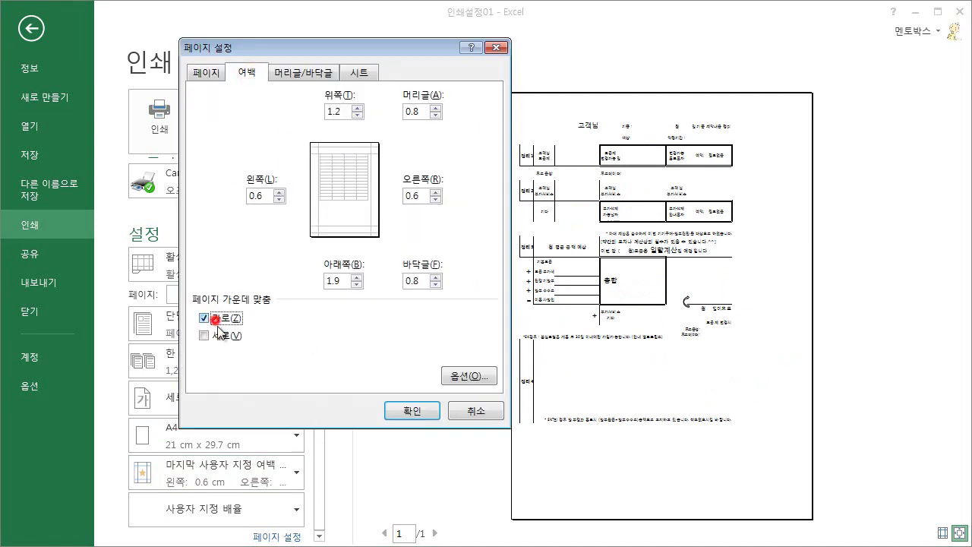
left_click(221, 341)
left_click(412, 411)
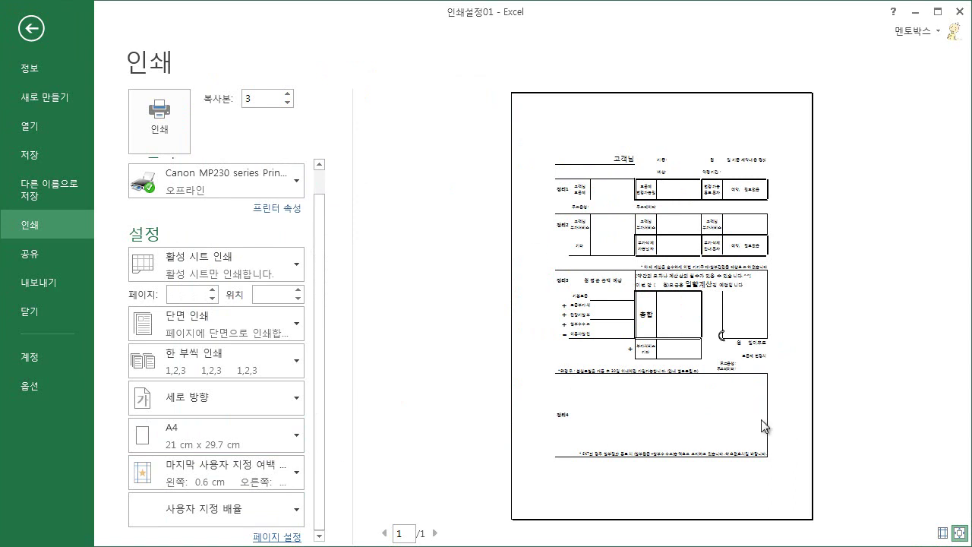
Set the page margins to the wide preset, with 2.54 cm on all sides and 1.27 cm for header and footer
left_click(233, 471)
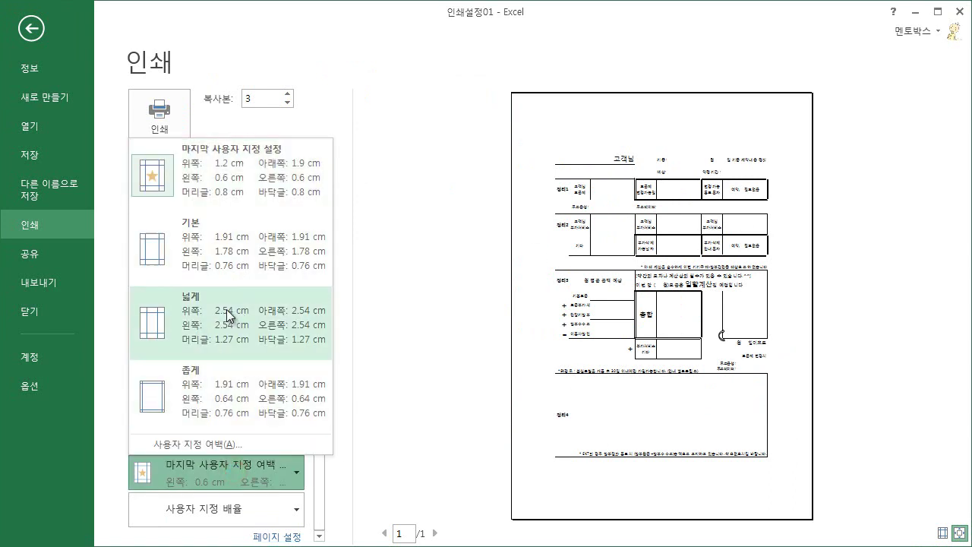
left_click(227, 308)
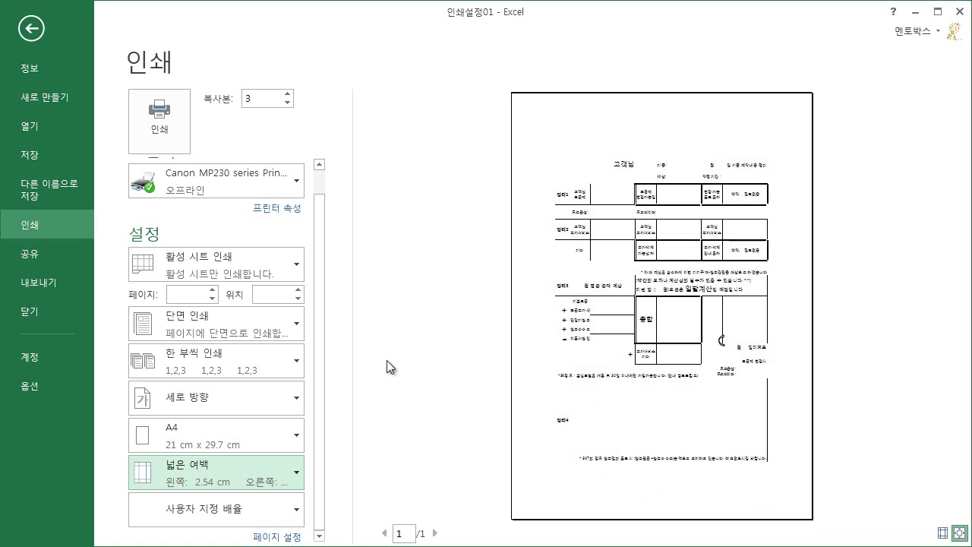
Create a custom footer whose left section shows the page number and total page count separated by a slash
left_click(272, 536)
left_click(313, 73)
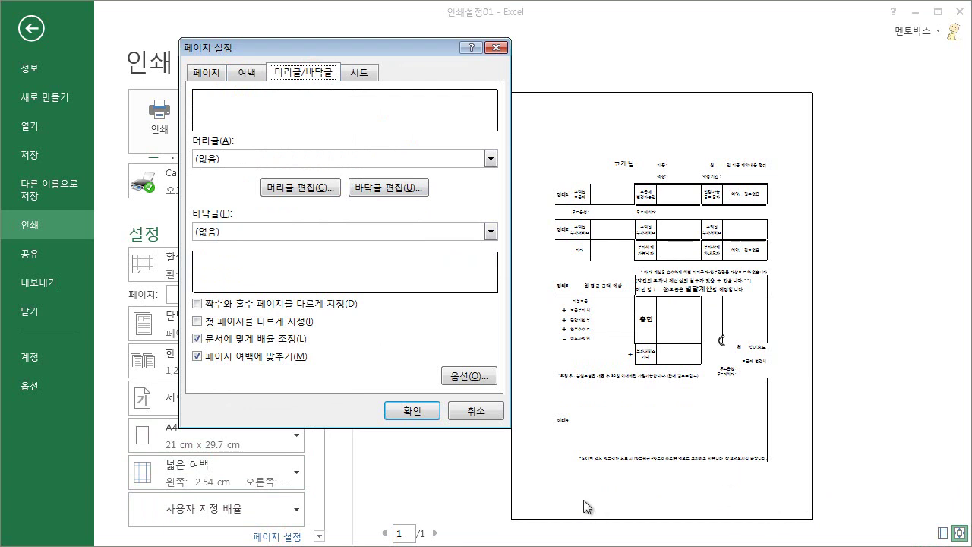
left_click(383, 188)
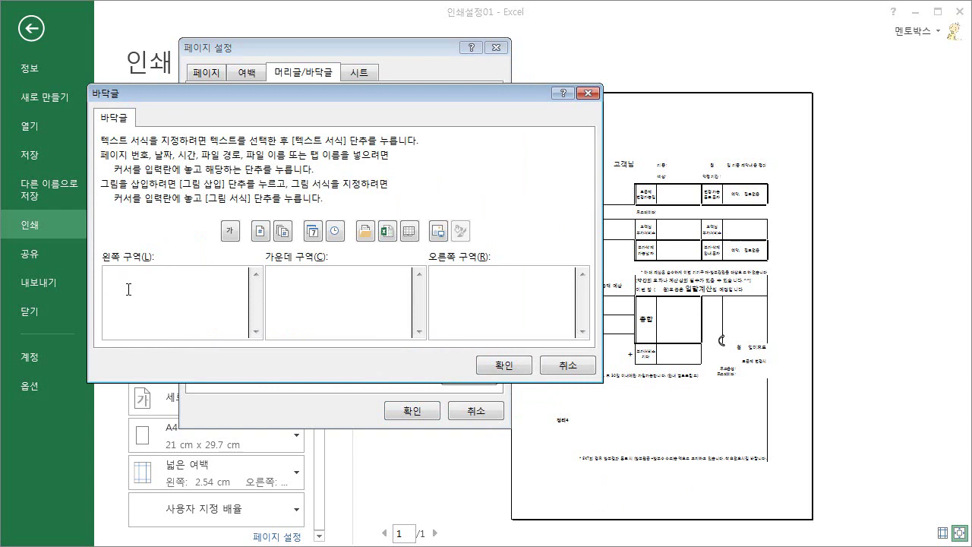
left_click(262, 233)
left_click(282, 232)
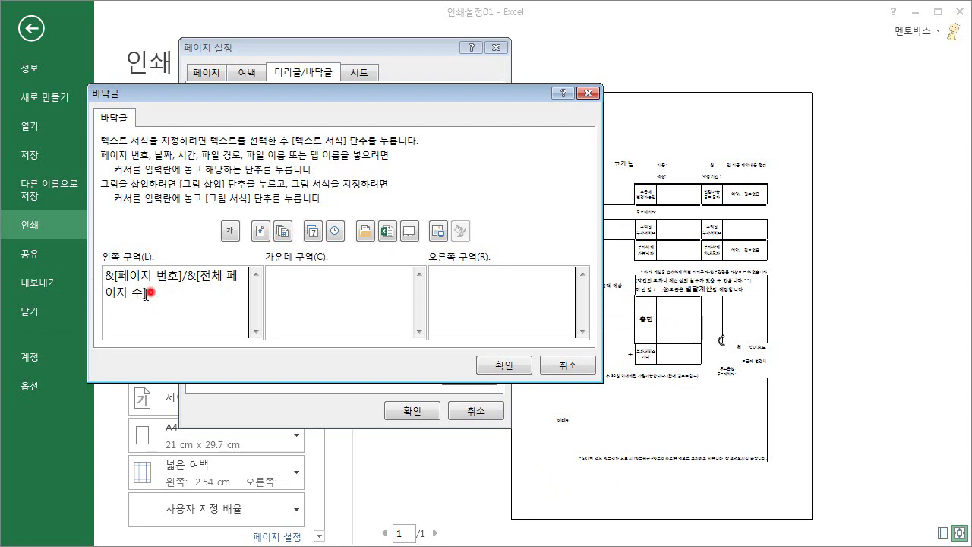
Format the page numbering in the footer's left section with font size 8 and the blue theme color
left_click_drag(151, 292, 74, 278)
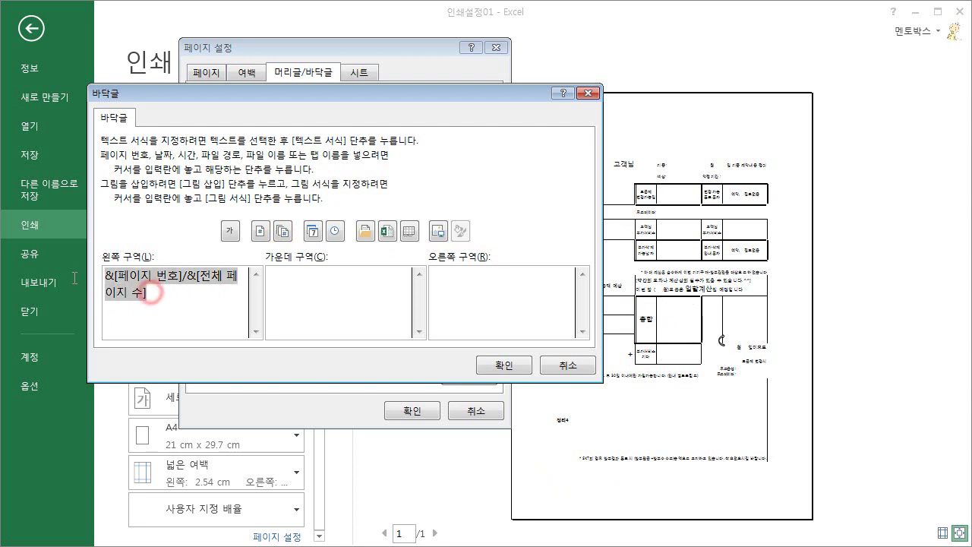
left_click(231, 232)
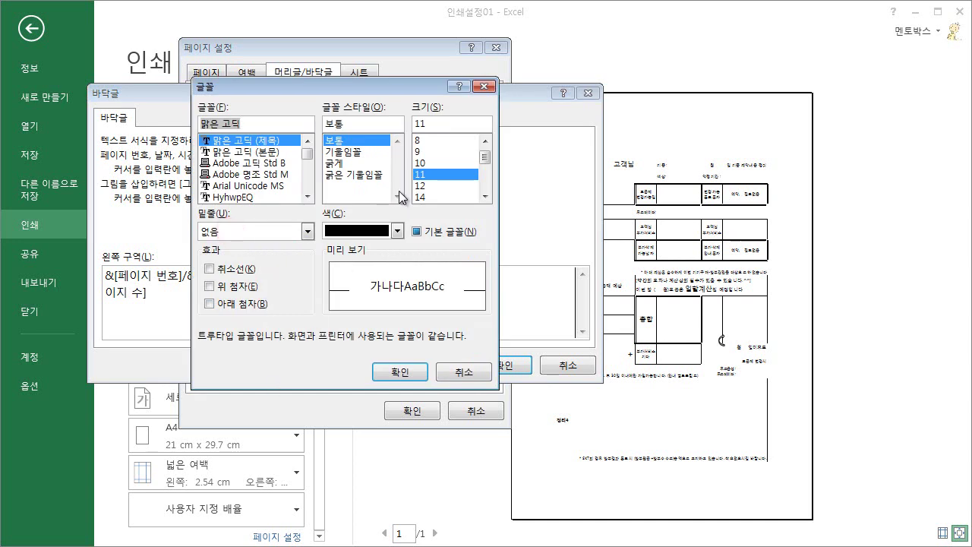
left_click(426, 139)
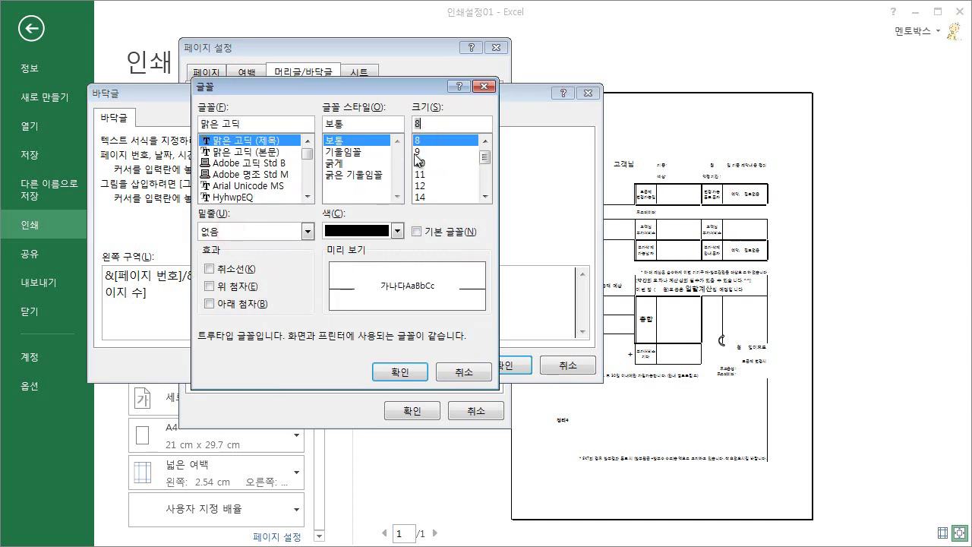
left_click(485, 140)
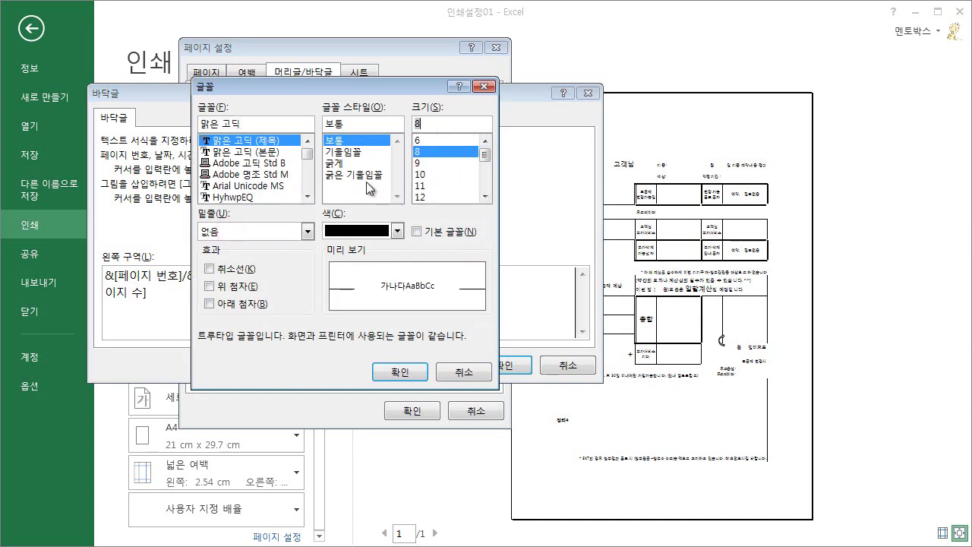
left_click(391, 231)
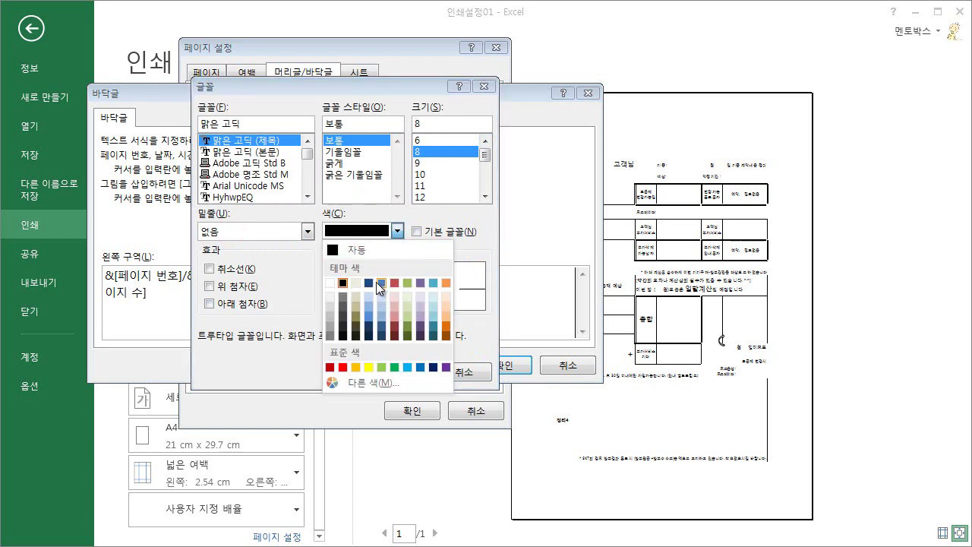
left_click(378, 282)
left_click(400, 372)
left_click(207, 301)
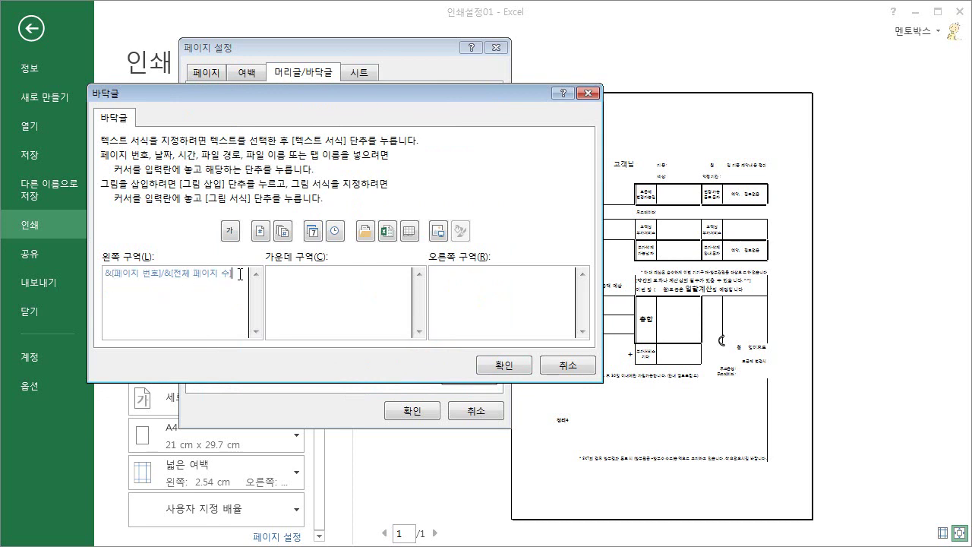
Insert the date and time in the footer's center section and the file name in its right section
left_click(314, 231)
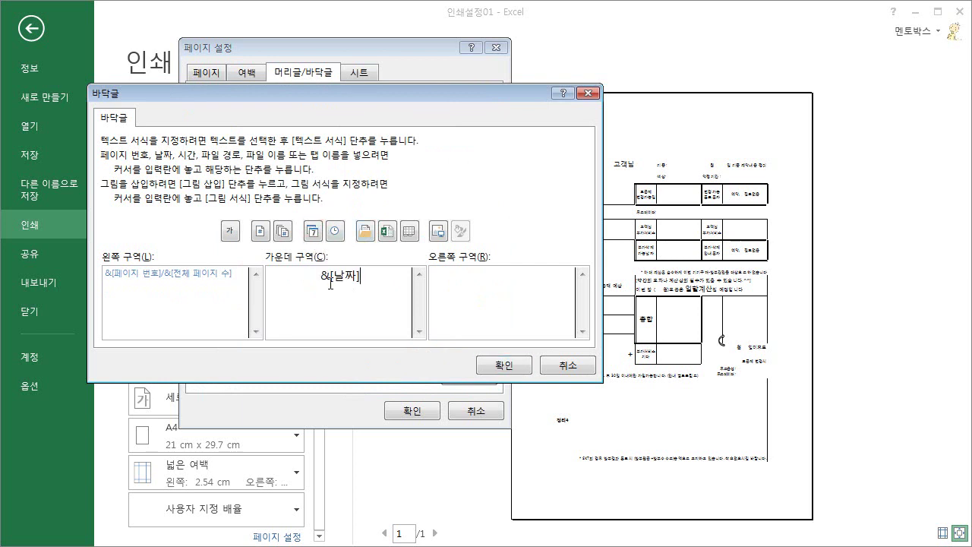
left_click(336, 233)
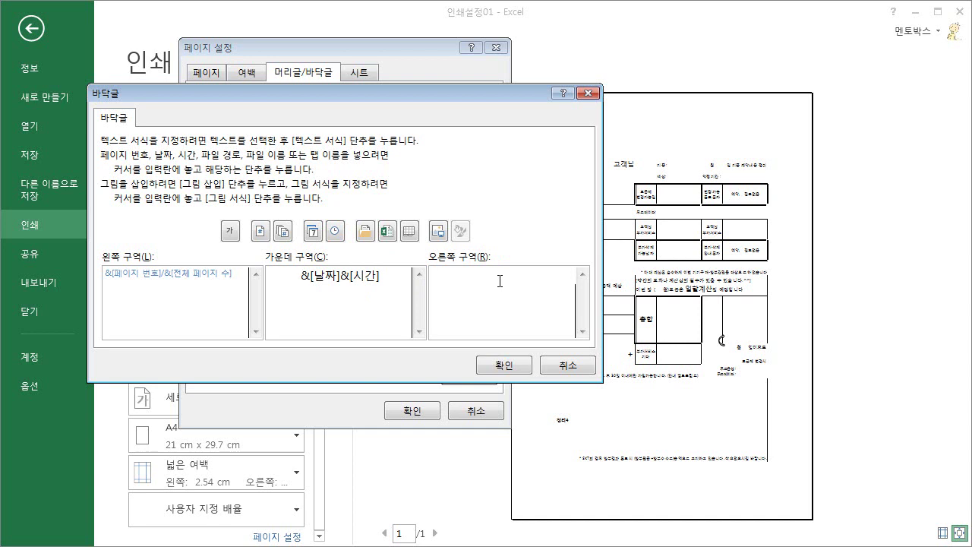
left_click(387, 231)
Format the file name in the footer's right section with font size 8 and the red theme color
triple_click(502, 273)
left_click(231, 231)
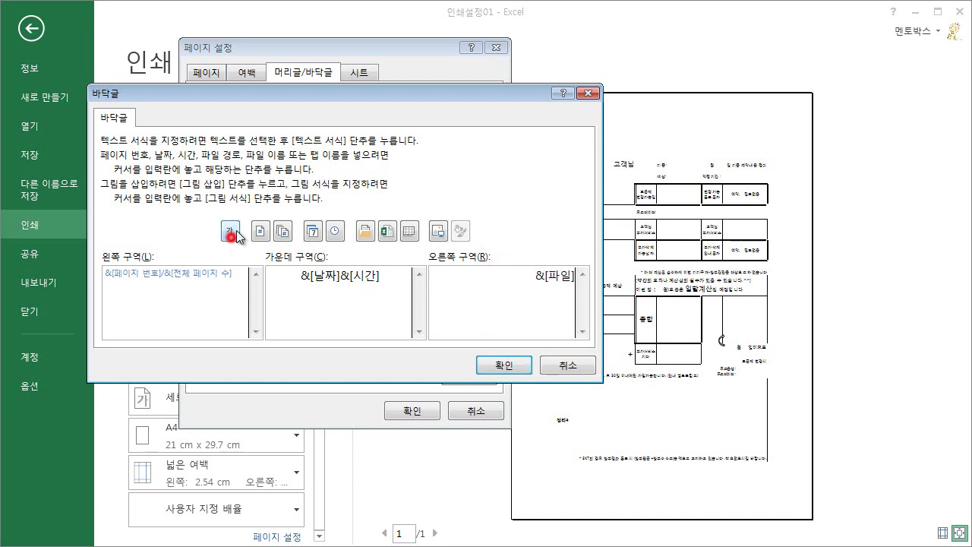
left_click(424, 140)
left_click(396, 231)
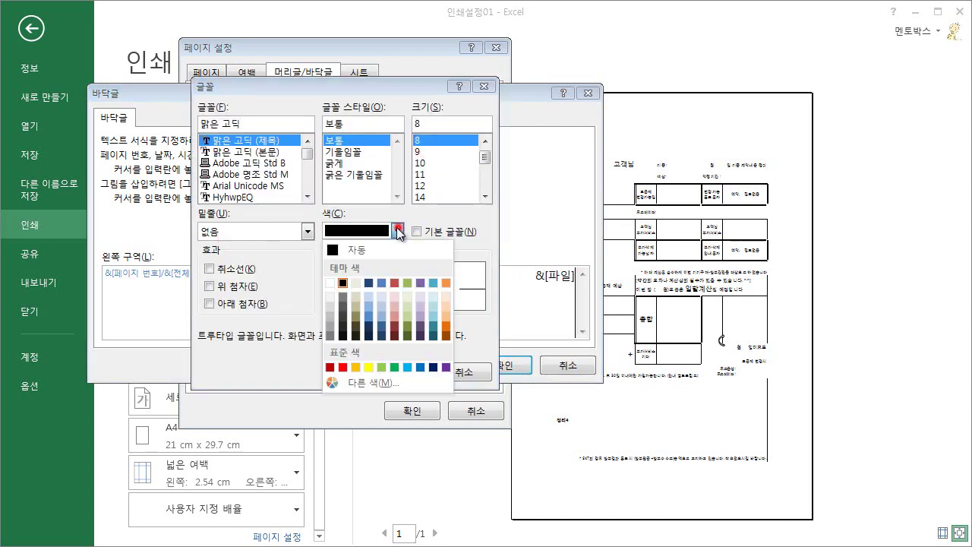
left_click(395, 281)
left_click(397, 370)
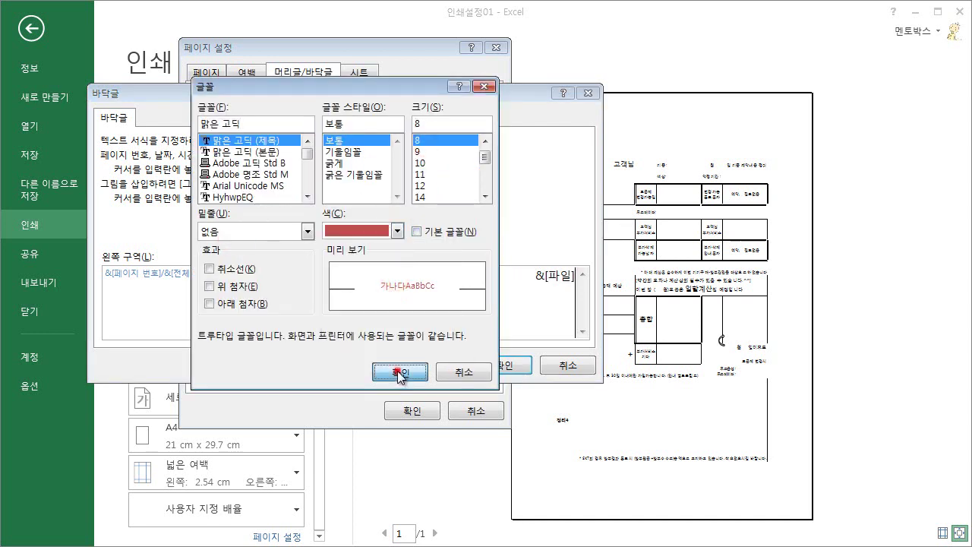
Format the footer's date and time as bold, size 8 and purple, and apply the custom footer to the sheet
triple_click(291, 278)
left_click(232, 233)
left_click(423, 140)
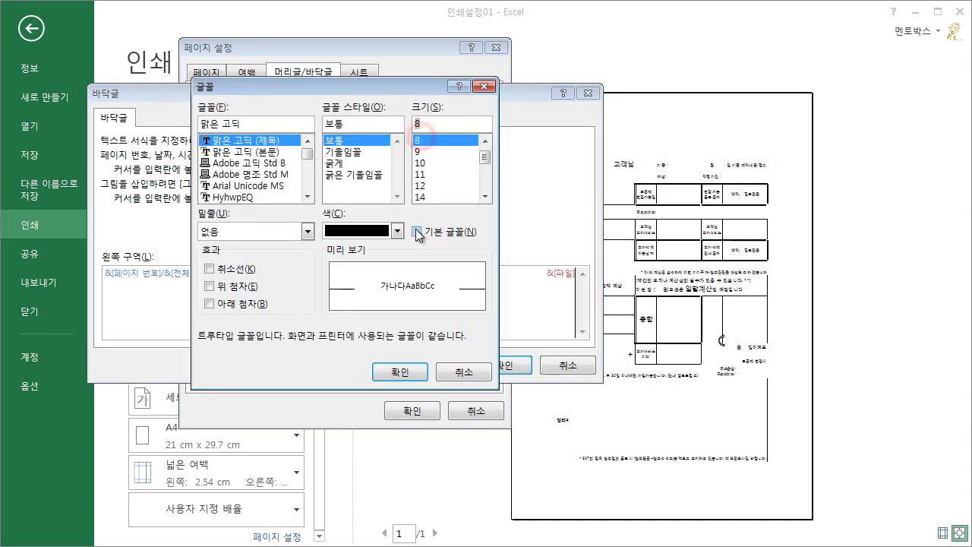
left_click(397, 232)
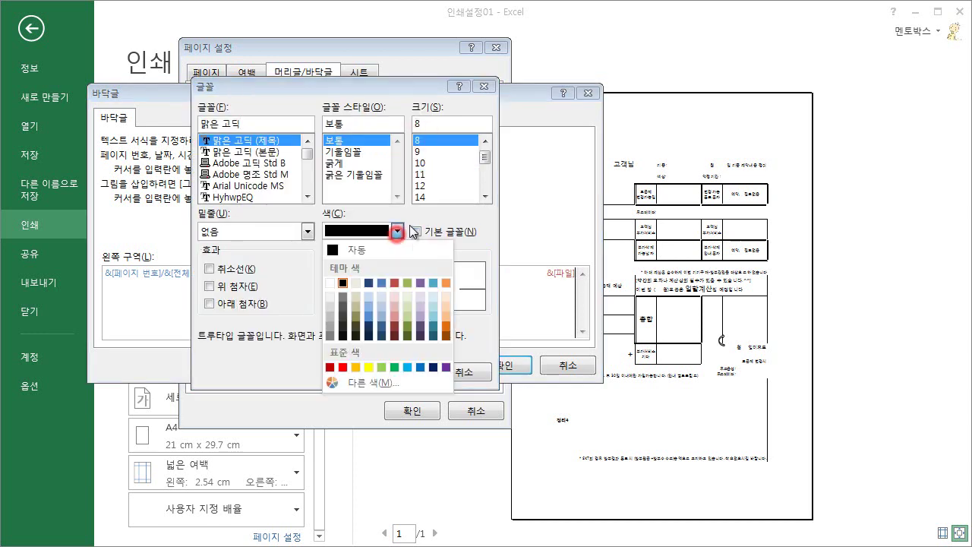
left_click(417, 283)
left_click(334, 164)
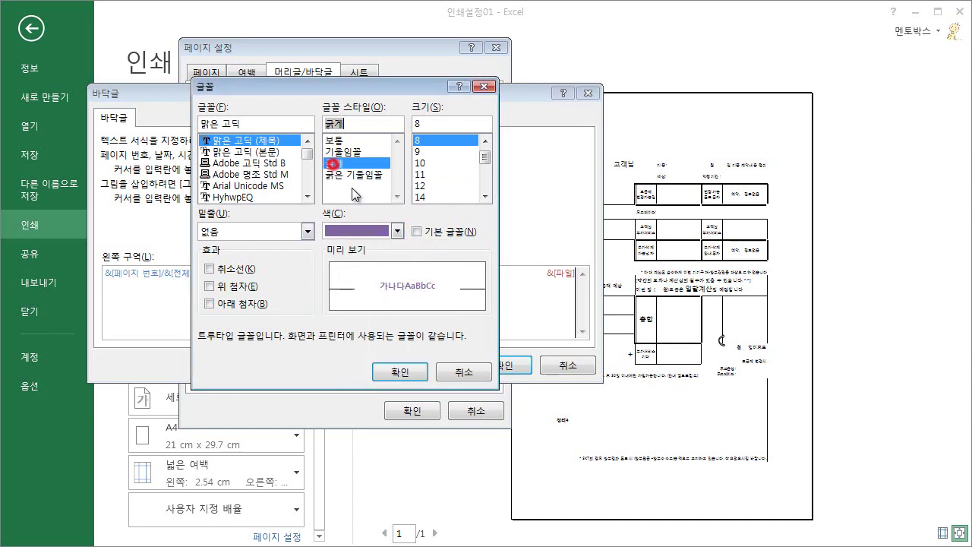
left_click(400, 372)
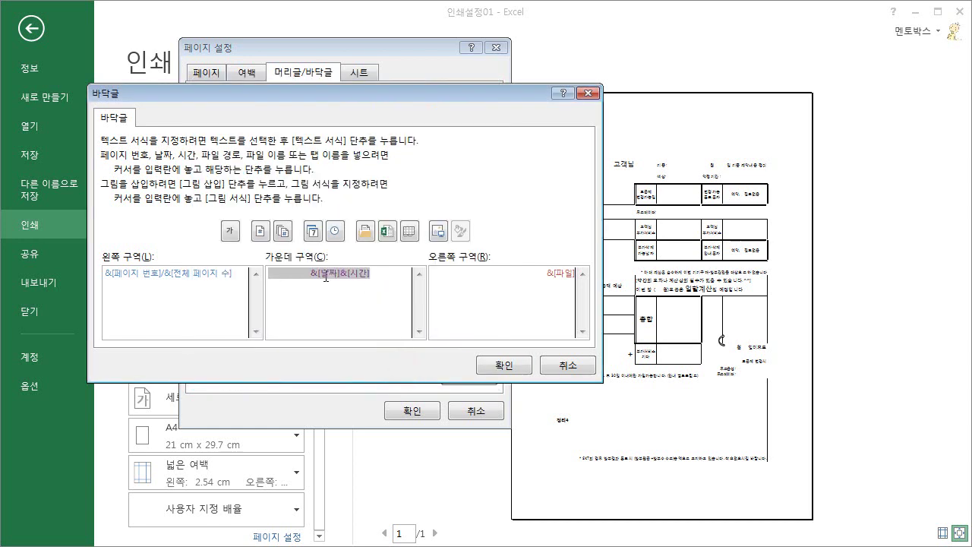
left_click(523, 370)
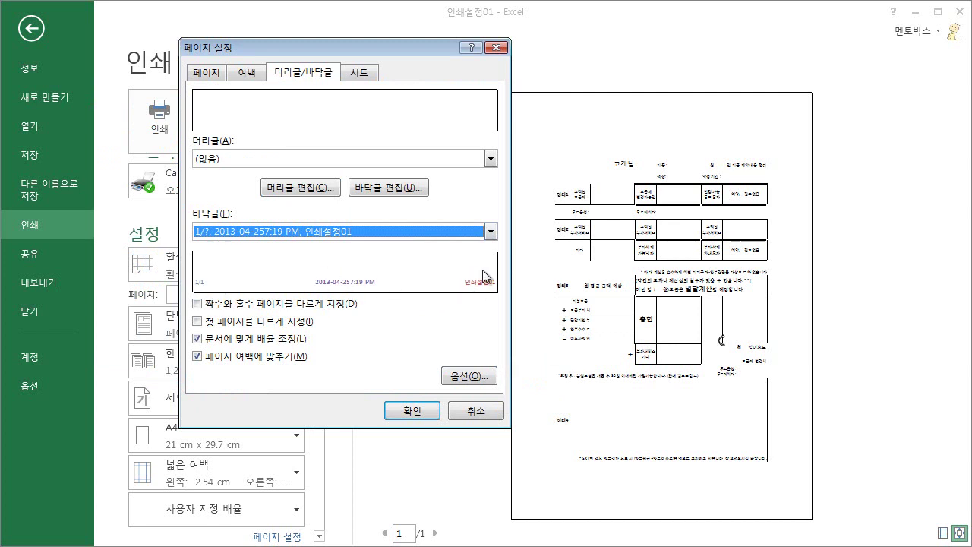
left_click(416, 408)
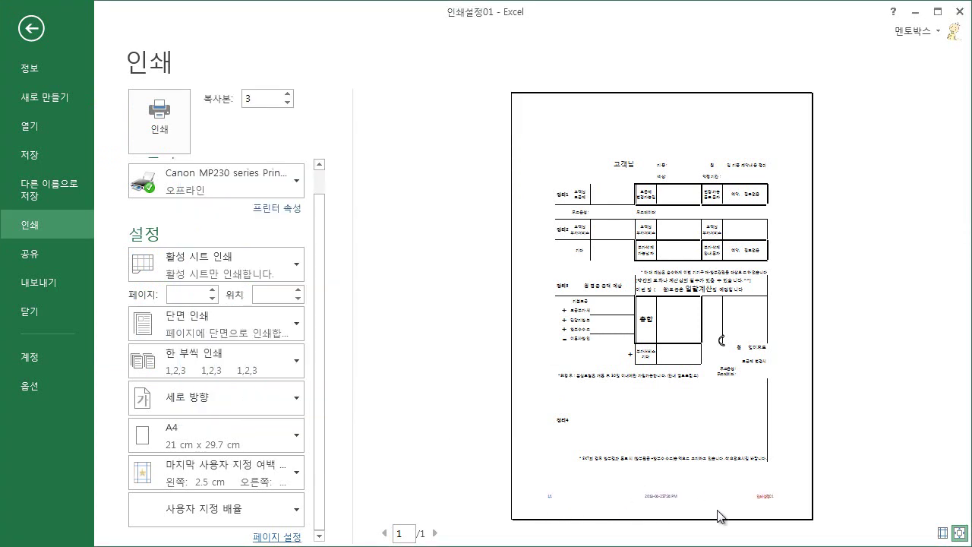
Enlarge the print preview to examine the footer at the foot of the page, and return to the full-page view
left_click(959, 533)
left_click_drag(940, 199, 942, 477)
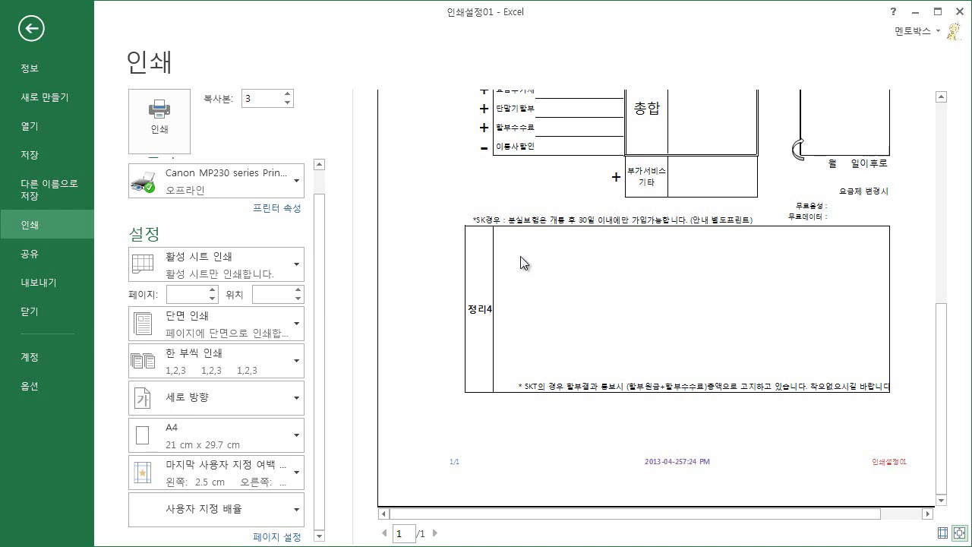
left_click(958, 534)
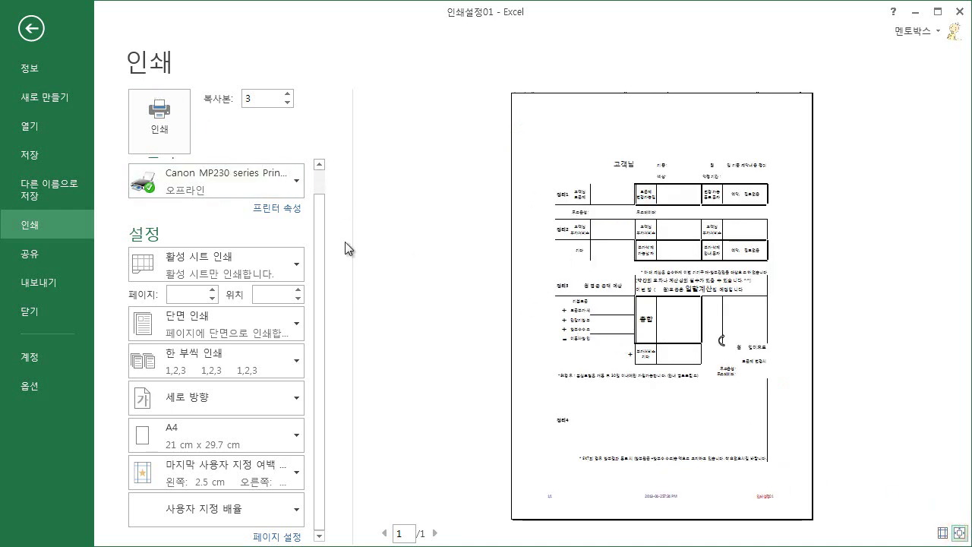